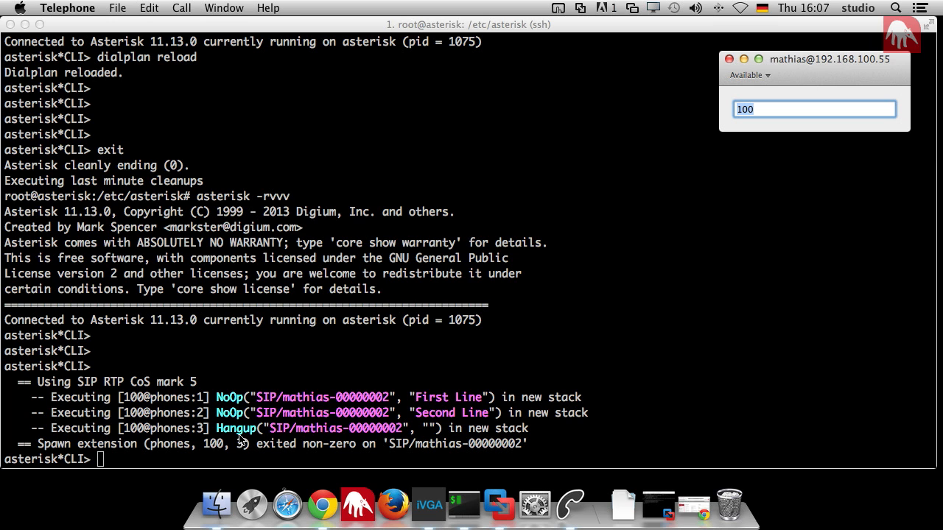
Exit the Asterisk console back to the shell prompt.
{"action": "left_click", "coordinate": [321, 372]}
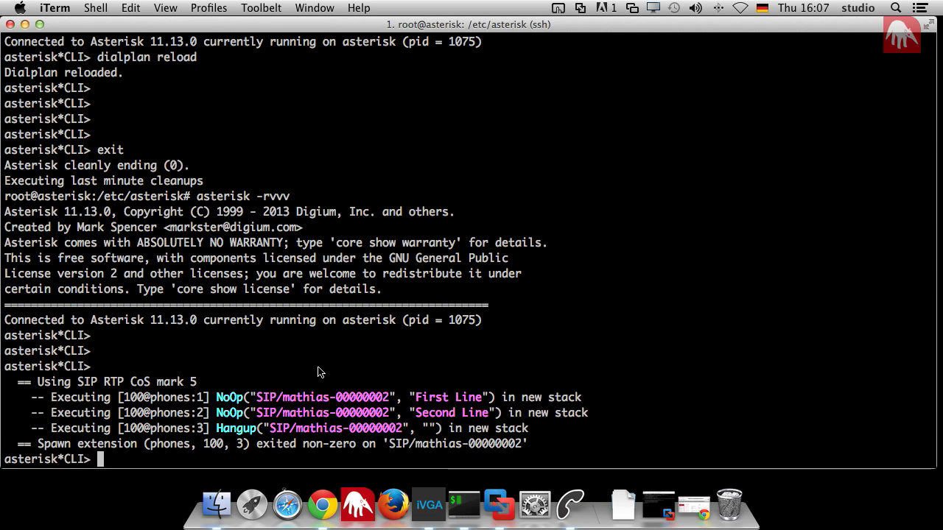
{"action": "key", "text": "Return"}
{"action": "key", "text": "Return"}
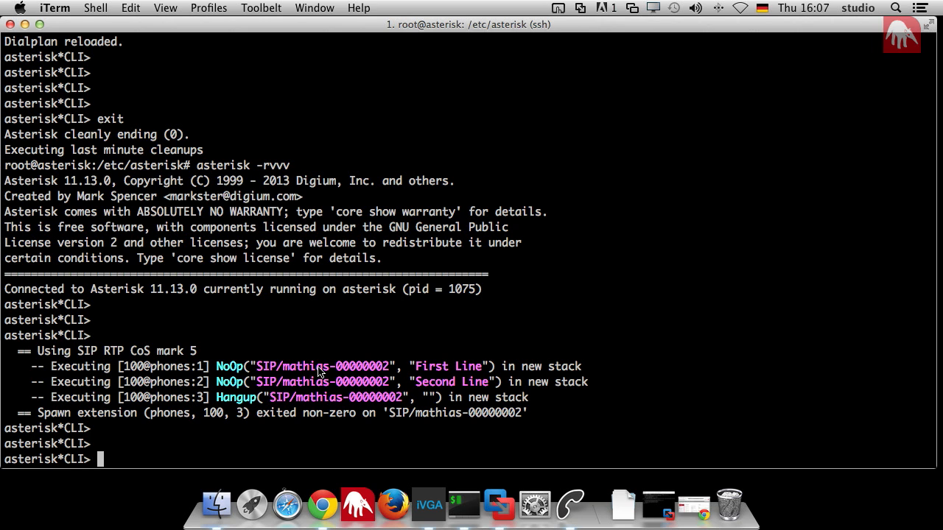
{"action": "type", "text": "exit"}
{"action": "key", "text": "Return"}
Review the three extension 100 steps in extensions.conf with vi and quit without saving.
{"action": "key", "text": "Up"}
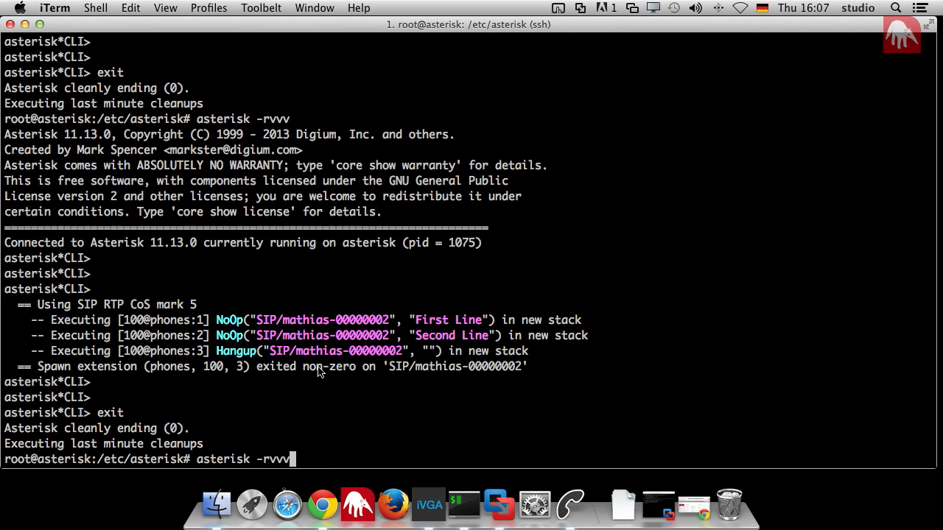
{"action": "key", "text": "Up"}
{"action": "key", "text": "Up"}
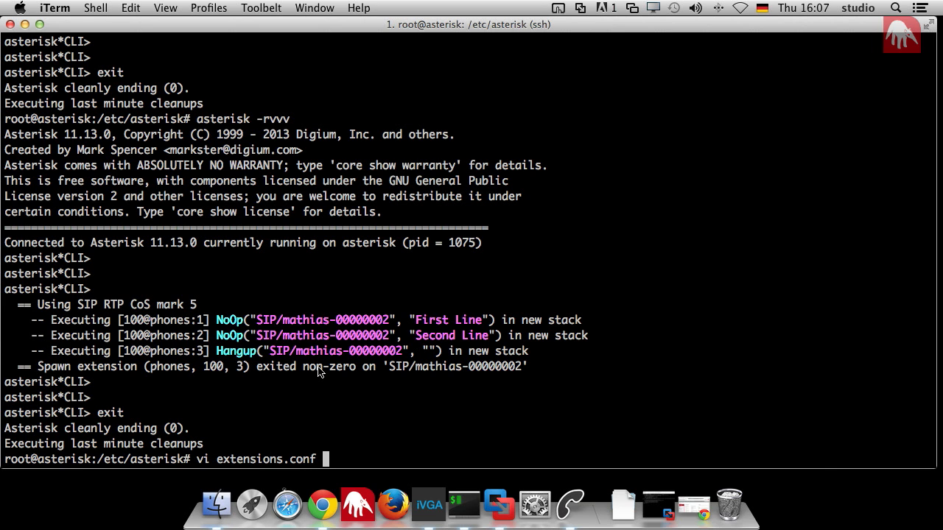
{"action": "key", "text": "Return"}
{"action": "key", "text": "Down"}
{"action": "key", "text": "Down"}
{"action": "key", "text": "Right"}
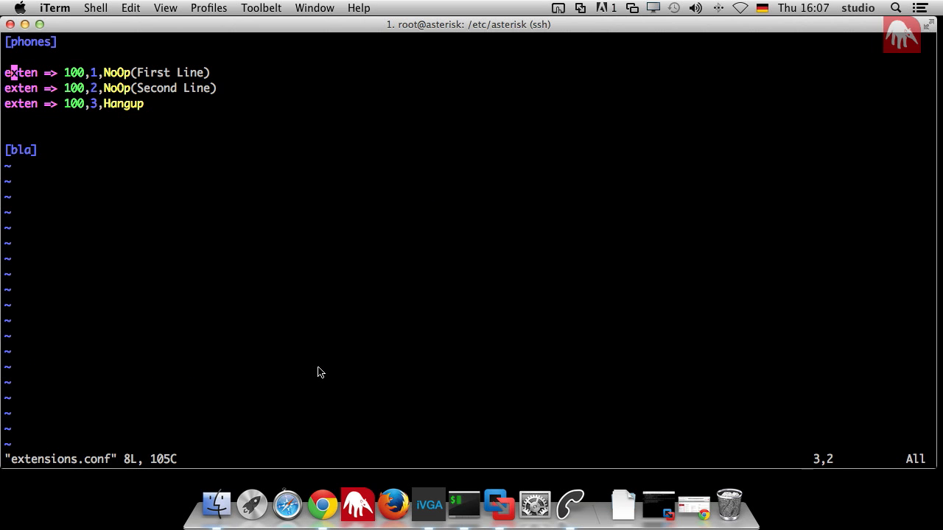
{"action": "key", "text": "Right"}
{"action": "key", "text": "Right"}
{"action": "key", "text": "Right"}
{"action": "key", "text": "Right"}
{"action": "key", "text": "Right"}
{"action": "key", "text": "Right"}
{"action": "key", "text": "Right"}
{"action": "key", "text": "Right"}
{"action": "key", "text": "Right"}
{"action": "key", "text": "Right"}
{"action": "key", "text": "Down"}
{"action": "key", "text": "Down"}
{"action": "key", "text": "Down"}
{"action": "key", "text": "Up"}
{"action": "type", "text": ":q"}
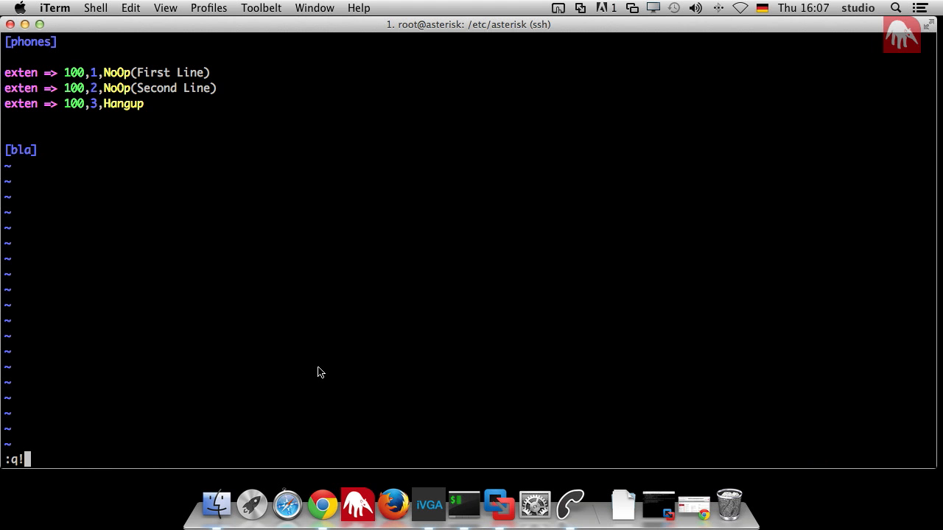
{"action": "key", "text": "Return"}
{"action": "key", "text": "Return"}
Reconnect with asterisk -rvvv and compose core show applications using Tab completion.
{"action": "key", "text": "Up"}
{"action": "key", "text": "Up"}
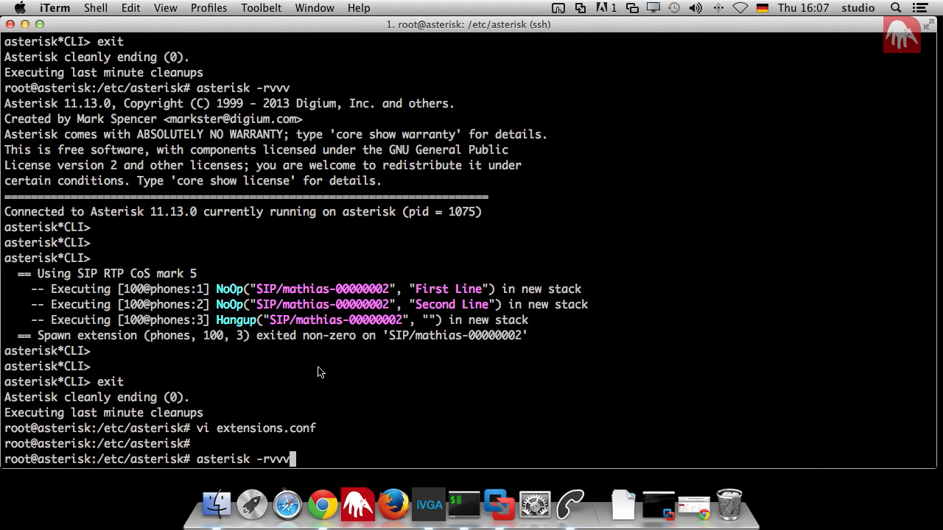
{"action": "key", "text": "BackSpace"}
{"action": "key", "text": "BackSpace"}
{"action": "key", "text": "BackSpace"}
{"action": "type", "text": "vvv"}
{"action": "key", "text": "Return"}
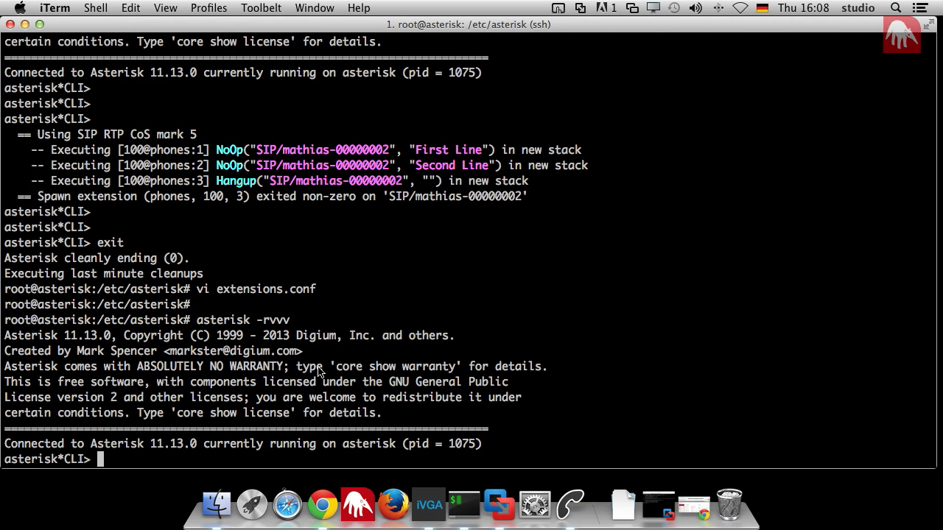
{"action": "type", "text": "c"}
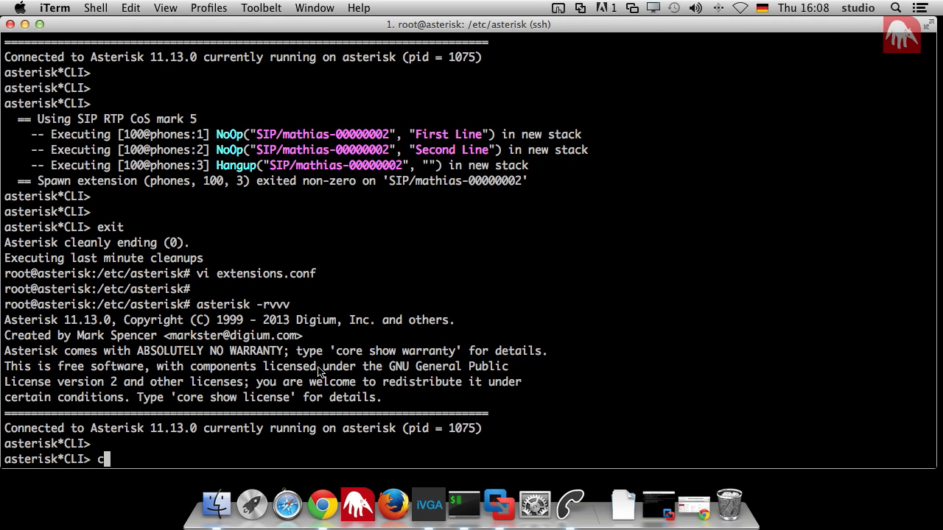
{"action": "key", "text": "BackSpace"}
{"action": "type", "text": "dialplan "}
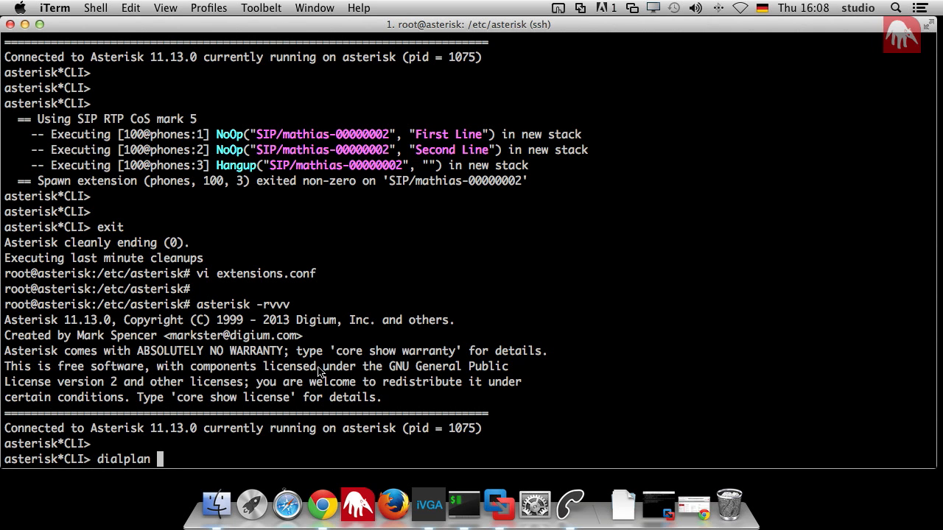
{"action": "type", "text": "dh"}
{"action": "key", "text": "BackSpace"}
{"action": "type", "text": "sh"}
{"action": "key", "text": "BackSpace"}
{"action": "key", "text": "BackSpace"}
{"action": "key", "text": "BackSpace"}
{"action": "key", "text": "BackSpace"}
{"action": "key", "text": "BackSpace"}
{"action": "key", "text": "BackSpace"}
{"action": "key", "text": "BackSpace"}
{"action": "key", "text": "BackSpace"}
{"action": "key", "text": "BackSpace"}
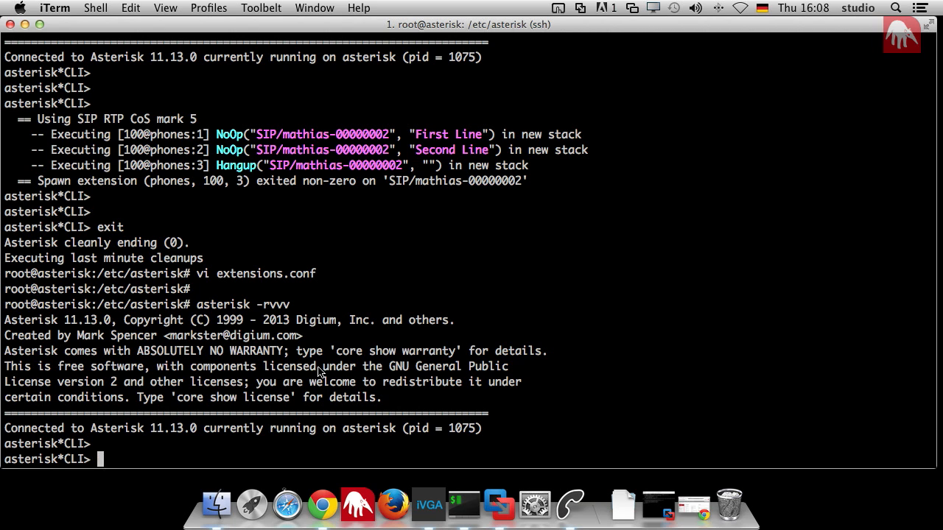
{"action": "type", "text": "cire"}
{"action": "key", "text": "BackSpace"}
{"action": "key", "text": "BackSpace"}
{"action": "key", "text": "BackSpace"}
{"action": "type", "text": "ore "}
{"action": "type", "text": "show ap"}
{"action": "key", "text": "Tab"}
{"action": "key", "text": "Tab"}
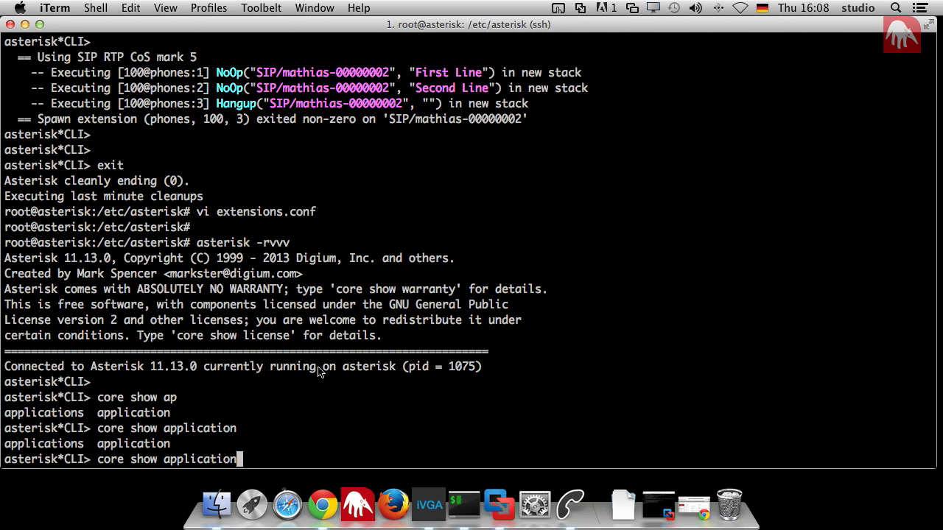
{"action": "type", "text": "s"}
List all applications, then filter with core show applications like dial to get Dial and RetryDial.
{"action": "key", "text": "Return"}
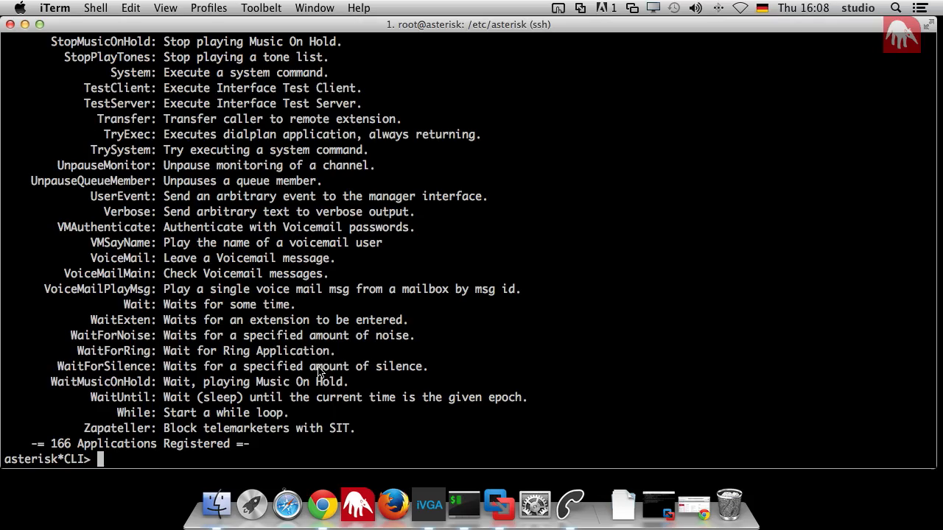
{"action": "scroll", "coordinate": [215, 323], "scroll_direction": "up", "scroll_amount": 5}
{"action": "scroll", "coordinate": [216, 323], "scroll_direction": "up", "scroll_amount": 4}
{"action": "scroll", "coordinate": [216, 323], "scroll_direction": "up", "scroll_amount": 4}
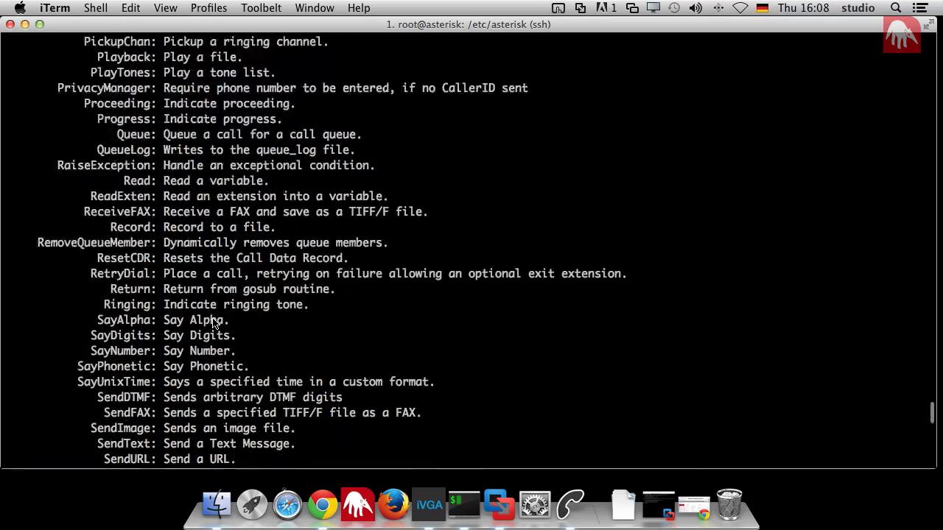
{"action": "scroll", "coordinate": [215, 322], "scroll_direction": "up", "scroll_amount": 4}
{"action": "scroll", "coordinate": [215, 323], "scroll_direction": "up", "scroll_amount": 3}
{"action": "scroll", "coordinate": [215, 323], "scroll_direction": "up", "scroll_amount": 4}
{"action": "scroll", "coordinate": [215, 323], "scroll_direction": "up", "scroll_amount": 3}
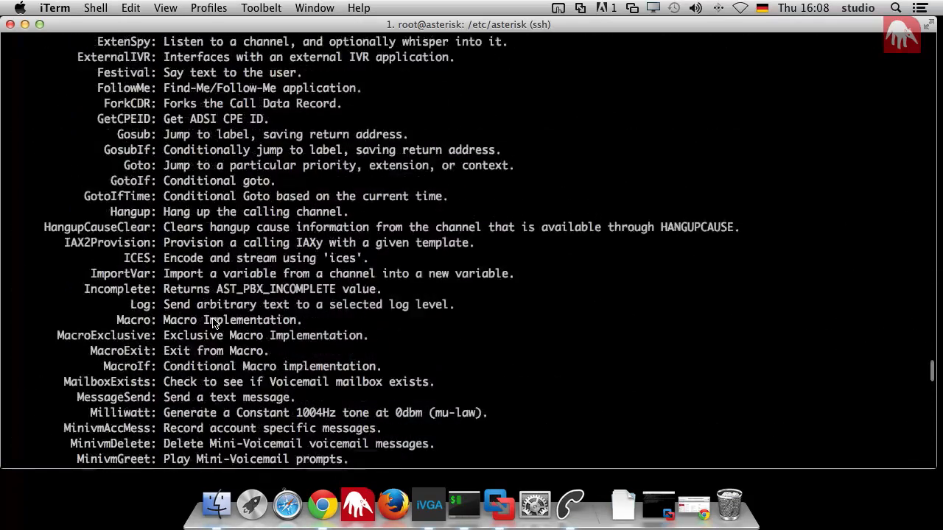
{"action": "scroll", "coordinate": [215, 322], "scroll_direction": "up", "scroll_amount": 3}
{"action": "scroll", "coordinate": [215, 323], "scroll_direction": "down", "scroll_amount": 15}
{"action": "scroll", "coordinate": [215, 322], "scroll_direction": "down", "scroll_amount": 10}
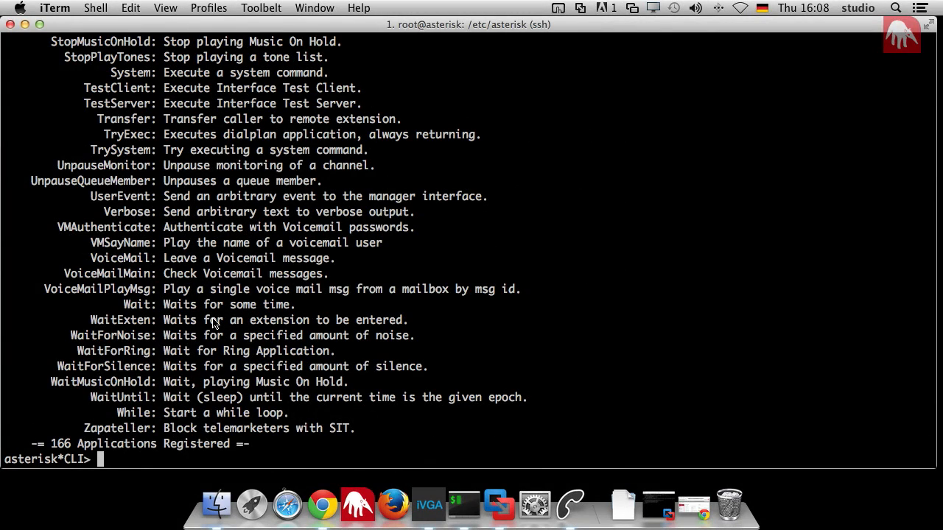
{"action": "key", "text": "Return"}
{"action": "key", "text": "Return"}
{"action": "key", "text": "Up"}
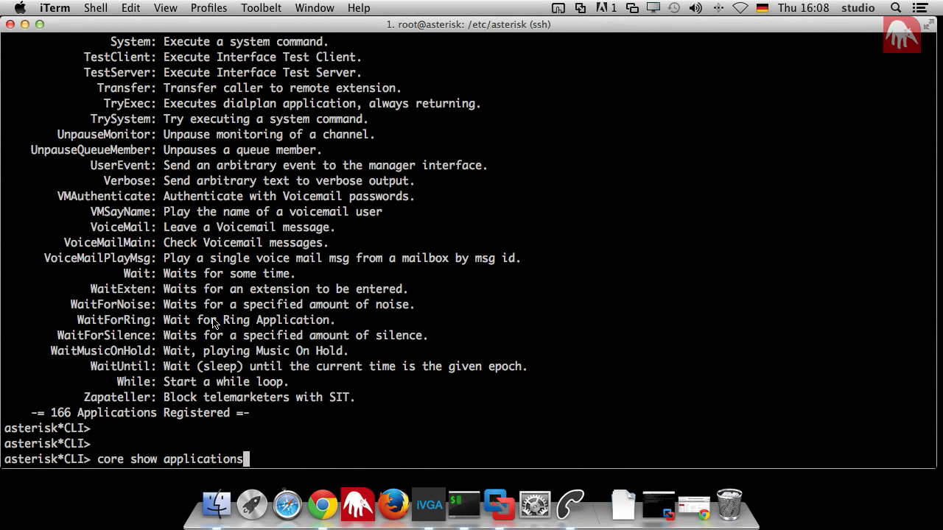
{"action": "key", "text": "Tab"}
{"action": "key", "text": "Tab"}
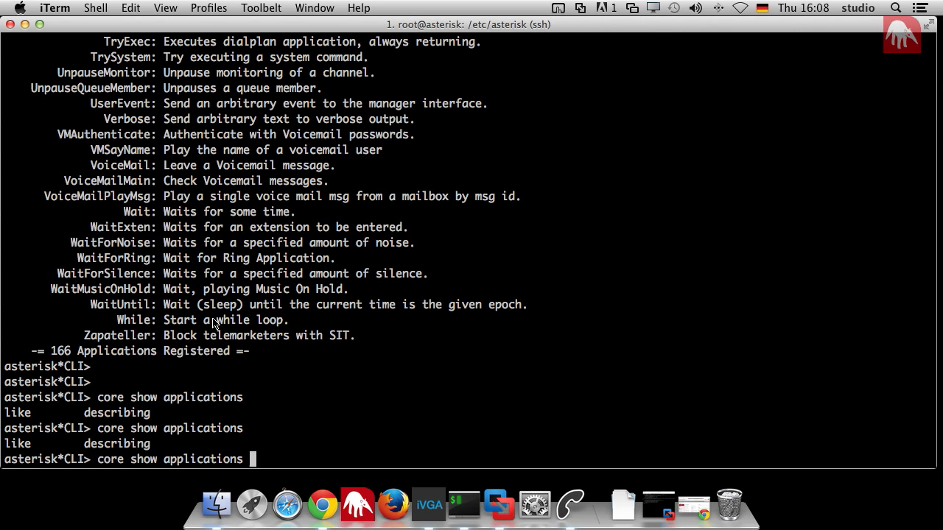
{"action": "type", "text": "l"}
{"action": "key", "text": "Tab"}
{"action": "type", "text": "dial"}
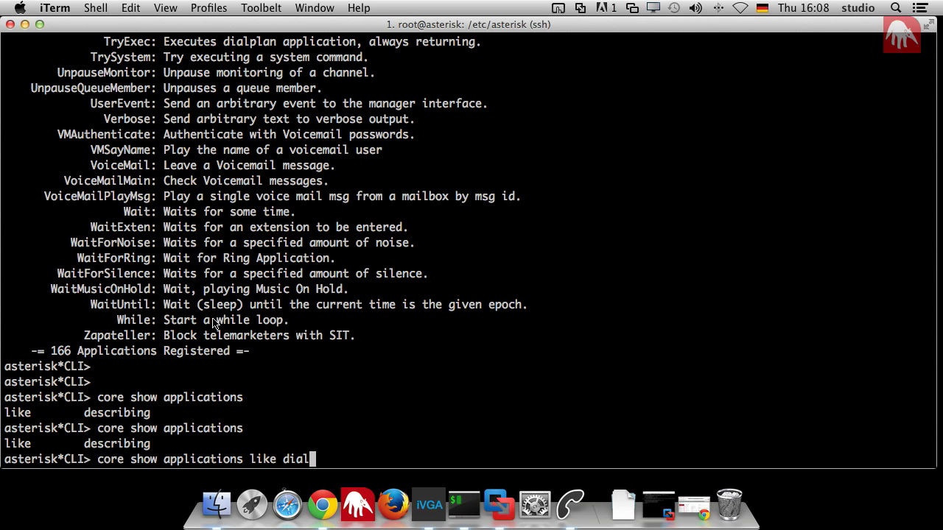
{"action": "key", "text": "Return"}
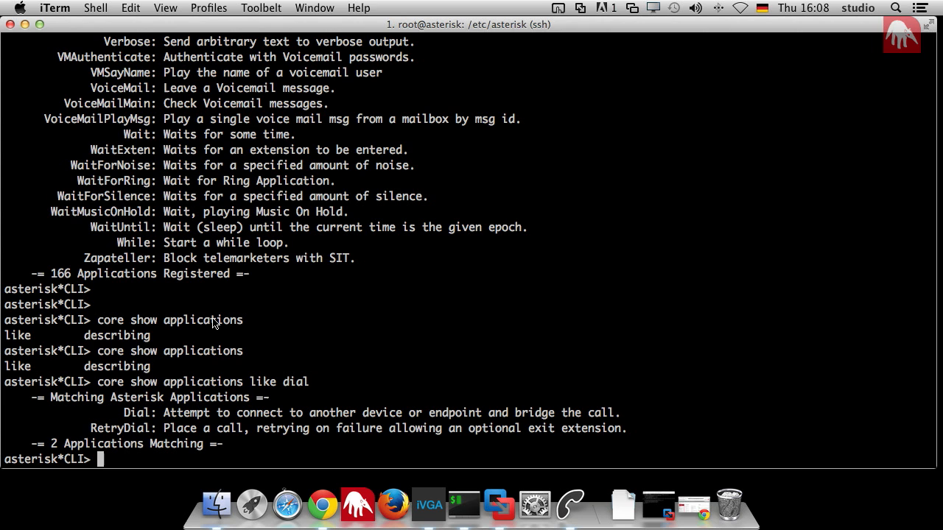
Run core show applications describing dial to list the 40 applications mentioning dial.
{"action": "key", "text": "Return"}
{"action": "key", "text": "Up"}
{"action": "key", "text": "BackSpace"}
{"action": "key", "text": "BackSpace"}
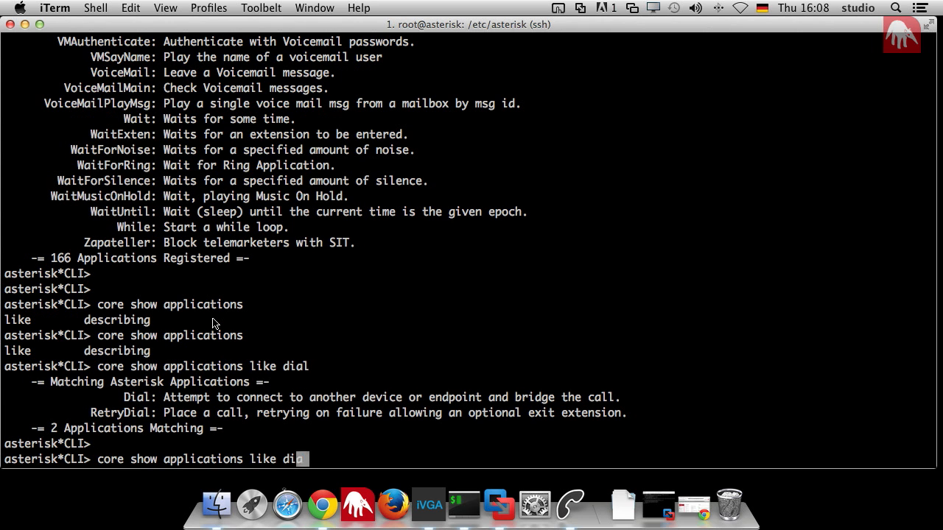
{"action": "key", "text": "BackSpace"}
{"action": "key", "text": "BackSpace"}
{"action": "key", "text": "BackSpace"}
{"action": "key", "text": "BackSpace"}
{"action": "key", "text": "BackSpace"}
{"action": "key", "text": "BackSpace"}
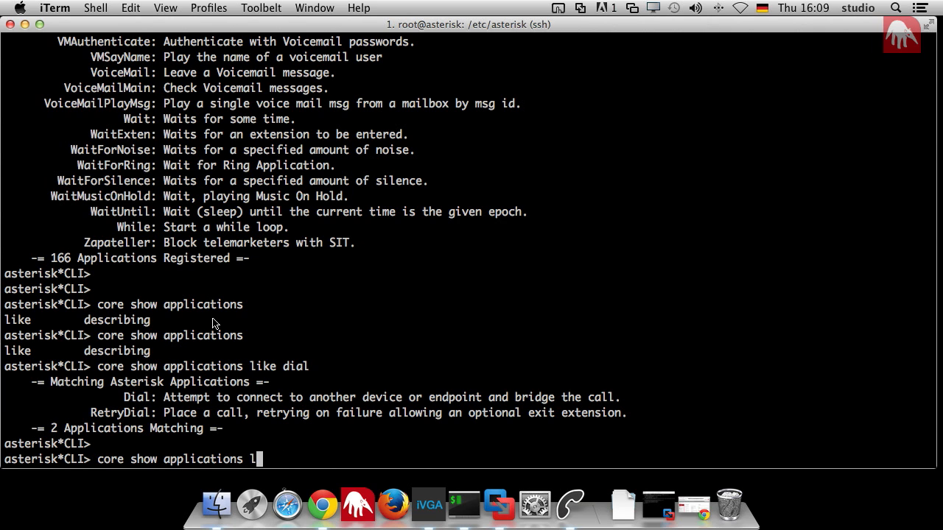
{"action": "key", "text": "BackSpace"}
{"action": "type", "text": "d"}
{"action": "key", "text": "Tab"}
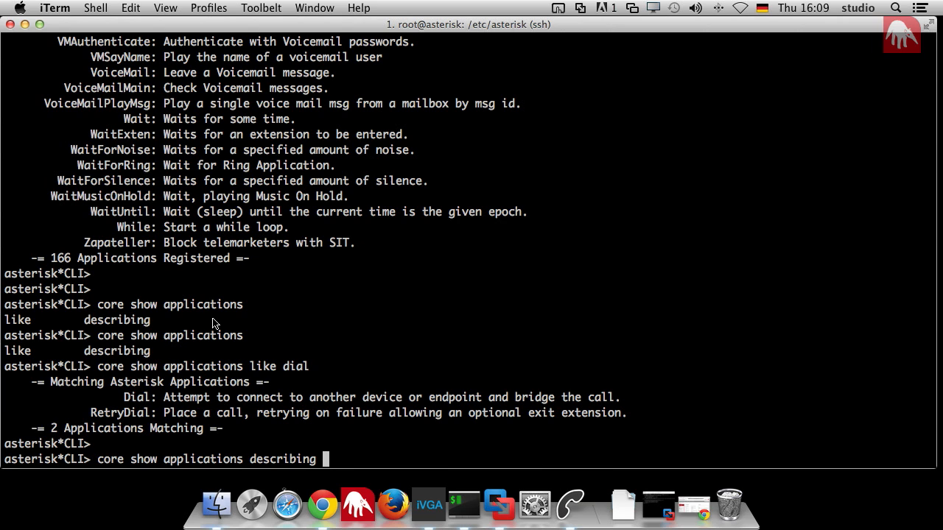
{"action": "type", "text": "me"}
{"action": "key", "text": "BackSpace"}
{"action": "key", "text": "BackSpace"}
{"action": "type", "text": "dial"}
{"action": "key", "text": "Return"}
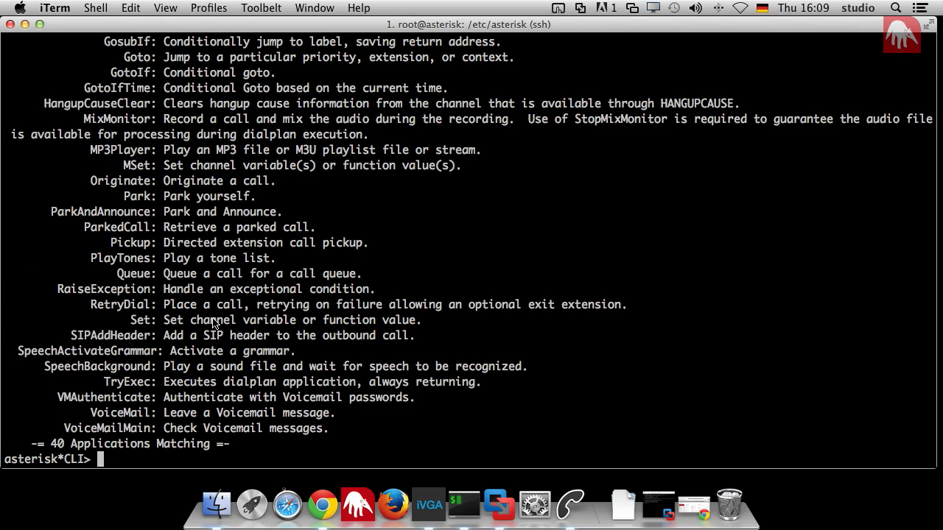
{"action": "scroll", "coordinate": [136, 227], "scroll_direction": "up", "scroll_amount": 5}
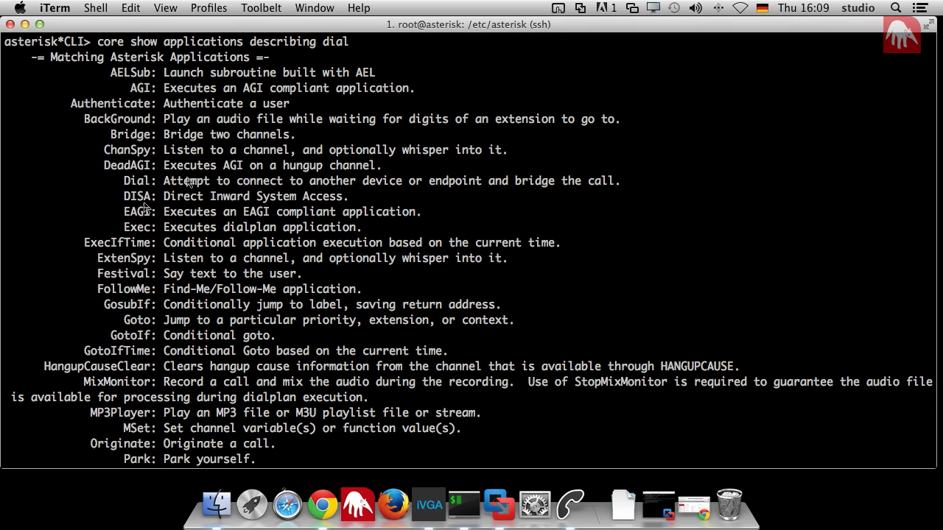
{"action": "scroll", "coordinate": [245, 307], "scroll_direction": "down", "scroll_amount": 3}
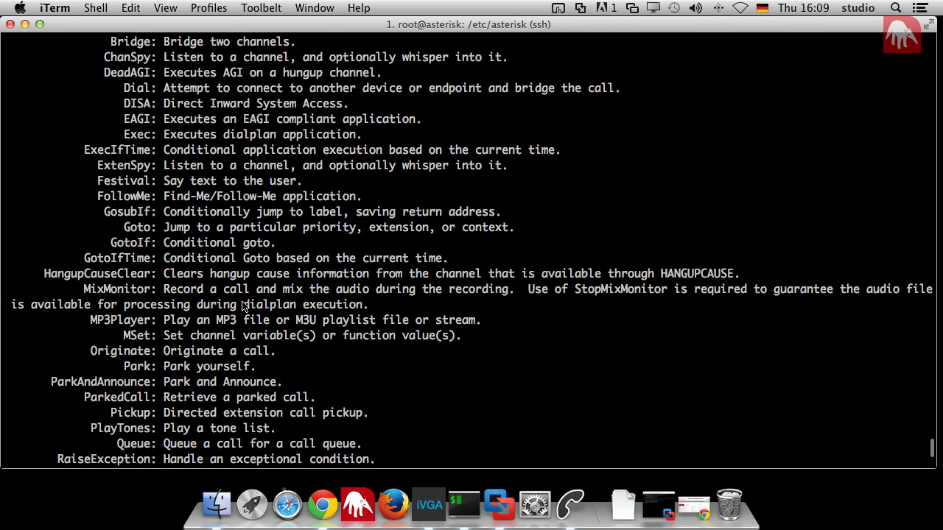
{"action": "scroll", "coordinate": [245, 307], "scroll_direction": "down", "scroll_amount": 2}
{"action": "scroll", "coordinate": [245, 306], "scroll_direction": "down", "scroll_amount": 3}
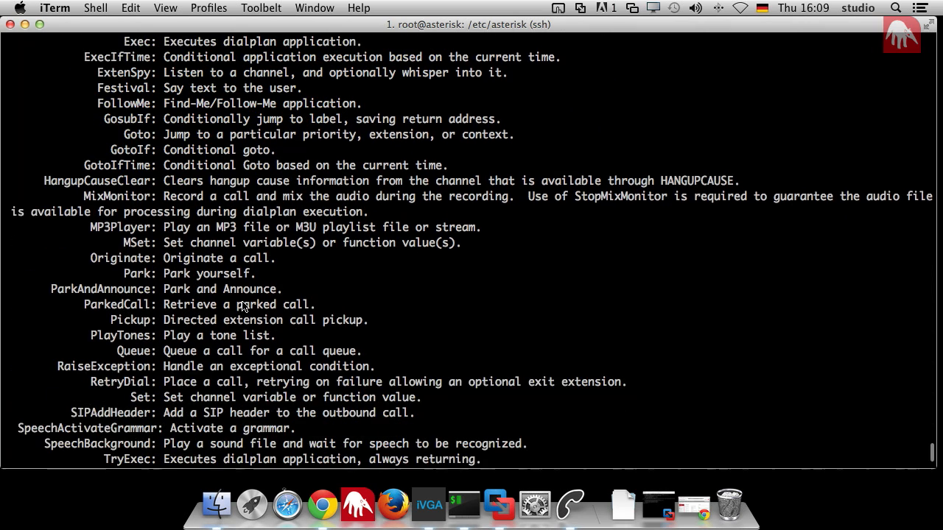
{"action": "scroll", "coordinate": [245, 307], "scroll_direction": "down", "scroll_amount": 3}
{"action": "scroll", "coordinate": [246, 307], "scroll_direction": "down", "scroll_amount": 1}
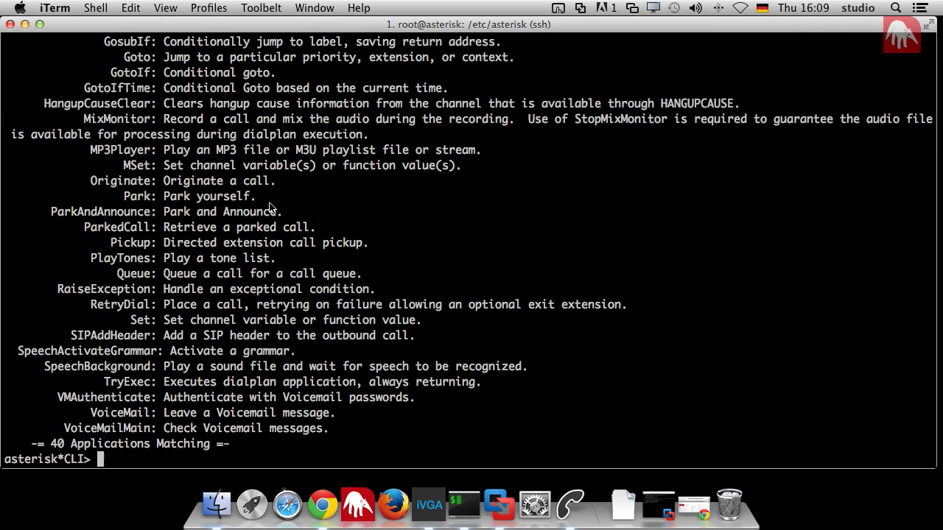
{"action": "key", "text": "Return"}
{"action": "key", "text": "Return"}
{"action": "key", "text": "Return"}
{"action": "key", "text": "Up"}
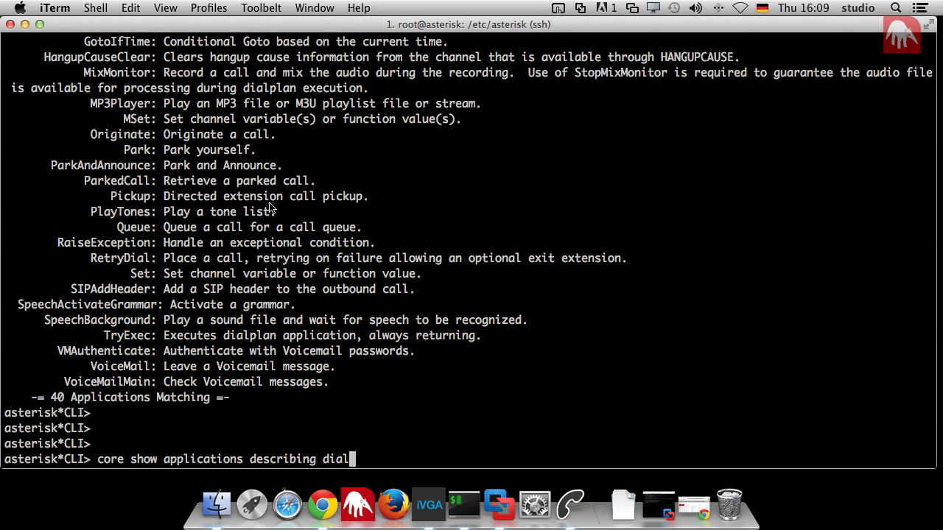
Run core show application dial to display Dial's full syntax, arguments and options.
{"action": "key", "text": "BackSpace"}
{"action": "key", "text": "BackSpace"}
{"action": "key", "text": "BackSpace"}
{"action": "key", "text": "BackSpace"}
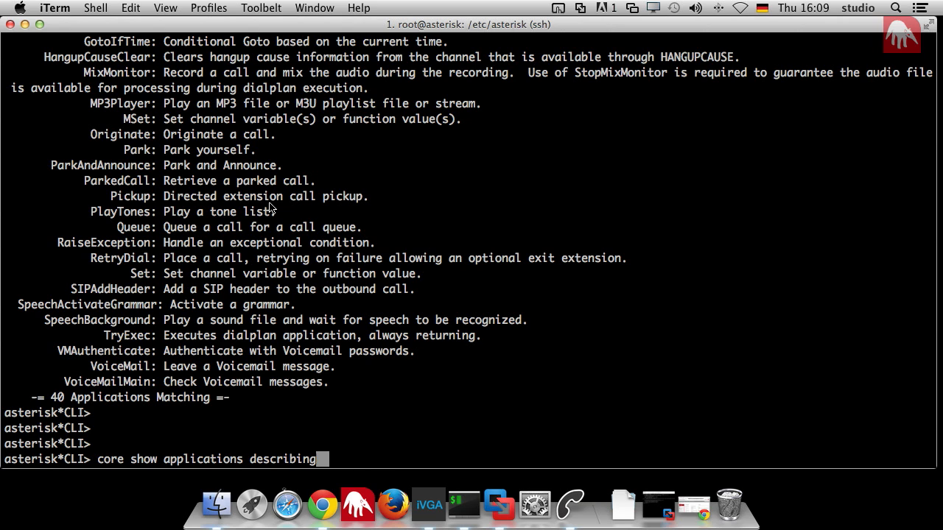
{"action": "key", "text": "BackSpace"}
{"action": "key", "text": "BackSpace"}
{"action": "key", "text": "BackSpace"}
{"action": "key", "text": "BackSpace"}
{"action": "key", "text": "BackSpace"}
{"action": "key", "text": "BackSpace"}
{"action": "key", "text": "BackSpace"}
{"action": "key", "text": "BackSpace"}
{"action": "key", "text": "BackSpace"}
{"action": "key", "text": "BackSpace"}
{"action": "key", "text": "BackSpace"}
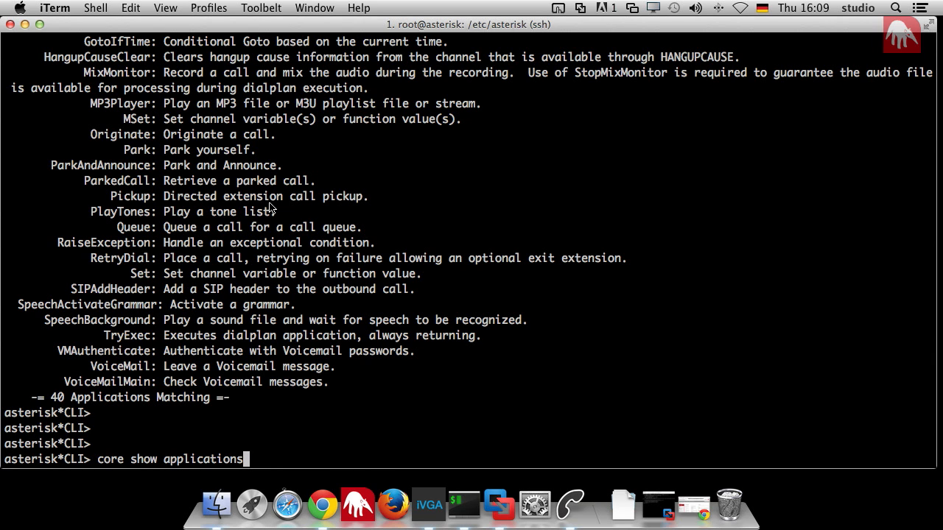
{"action": "key", "text": "BackSpace"}
{"action": "key", "text": "Return"}
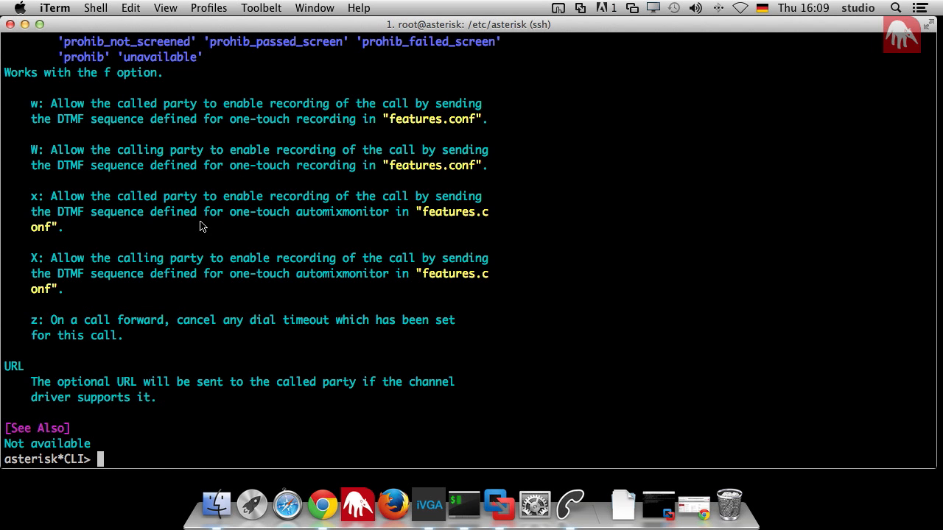
{"action": "scroll", "coordinate": [203, 226], "scroll_direction": "up", "scroll_amount": 10}
{"action": "scroll", "coordinate": [203, 226], "scroll_direction": "up", "scroll_amount": 5}
{"action": "scroll", "coordinate": [203, 226], "scroll_direction": "up", "scroll_amount": 8}
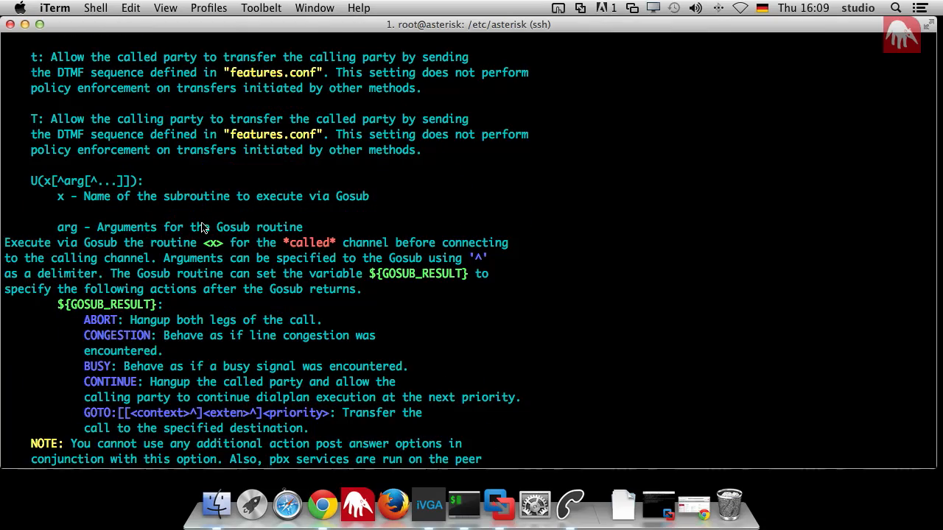
{"action": "scroll", "coordinate": [203, 226], "scroll_direction": "up", "scroll_amount": 5}
{"action": "scroll", "coordinate": [202, 226], "scroll_direction": "up", "scroll_amount": 5}
{"action": "scroll", "coordinate": [202, 227], "scroll_direction": "up", "scroll_amount": 2}
{"action": "scroll", "coordinate": [203, 226], "scroll_direction": "up", "scroll_amount": 4}
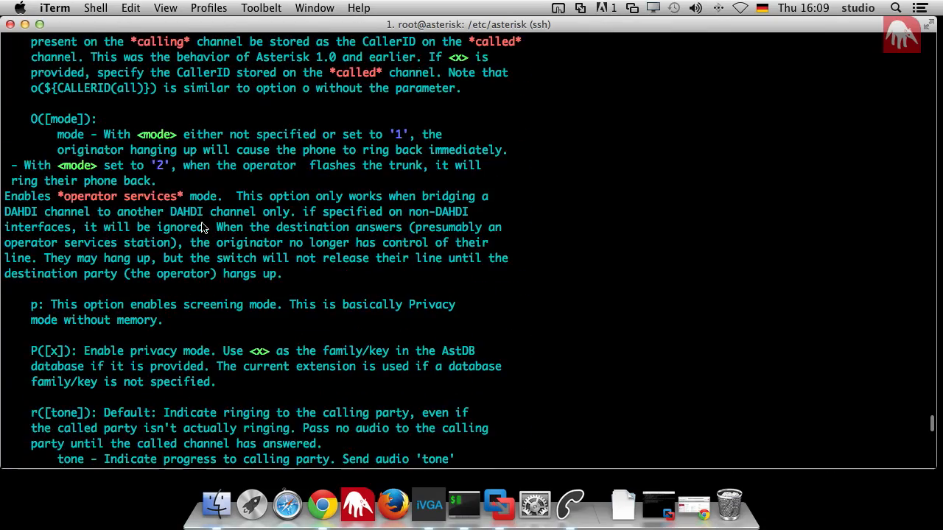
{"action": "scroll", "coordinate": [203, 226], "scroll_direction": "up", "scroll_amount": 5}
{"action": "scroll", "coordinate": [203, 226], "scroll_direction": "up", "scroll_amount": 2}
{"action": "scroll", "coordinate": [203, 226], "scroll_direction": "up", "scroll_amount": 5}
{"action": "scroll", "coordinate": [202, 226], "scroll_direction": "up", "scroll_amount": 5}
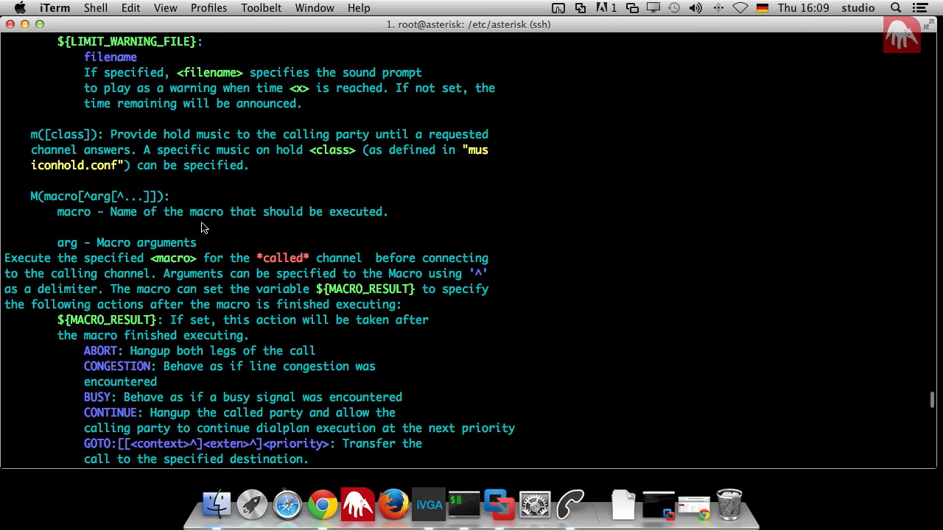
{"action": "scroll", "coordinate": [203, 226], "scroll_direction": "up", "scroll_amount": 3}
{"action": "scroll", "coordinate": [203, 226], "scroll_direction": "up", "scroll_amount": 5}
{"action": "scroll", "coordinate": [203, 226], "scroll_direction": "up", "scroll_amount": 5}
{"action": "scroll", "coordinate": [203, 226], "scroll_direction": "up", "scroll_amount": 4}
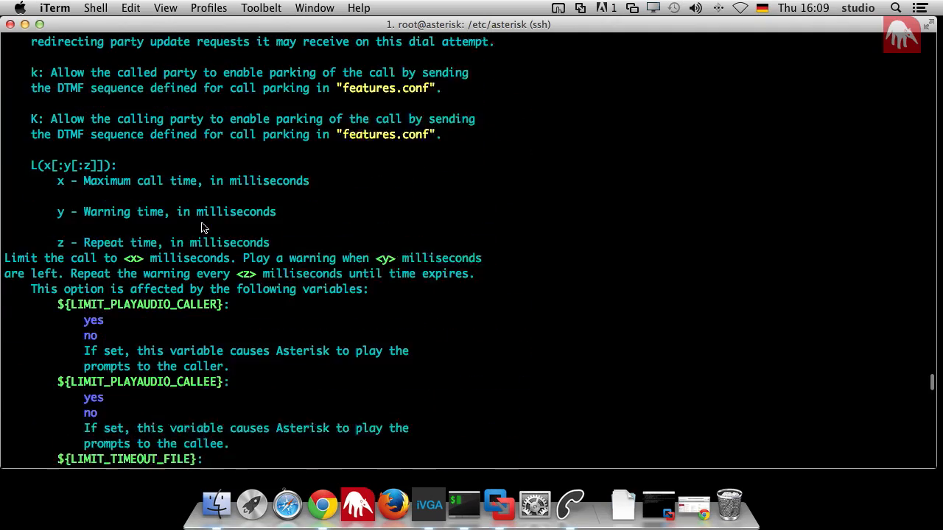
{"action": "scroll", "coordinate": [203, 226], "scroll_direction": "up", "scroll_amount": 4}
{"action": "scroll", "coordinate": [203, 226], "scroll_direction": "up", "scroll_amount": 5}
{"action": "scroll", "coordinate": [203, 226], "scroll_direction": "up", "scroll_amount": 5}
{"action": "scroll", "coordinate": [202, 226], "scroll_direction": "up", "scroll_amount": 3}
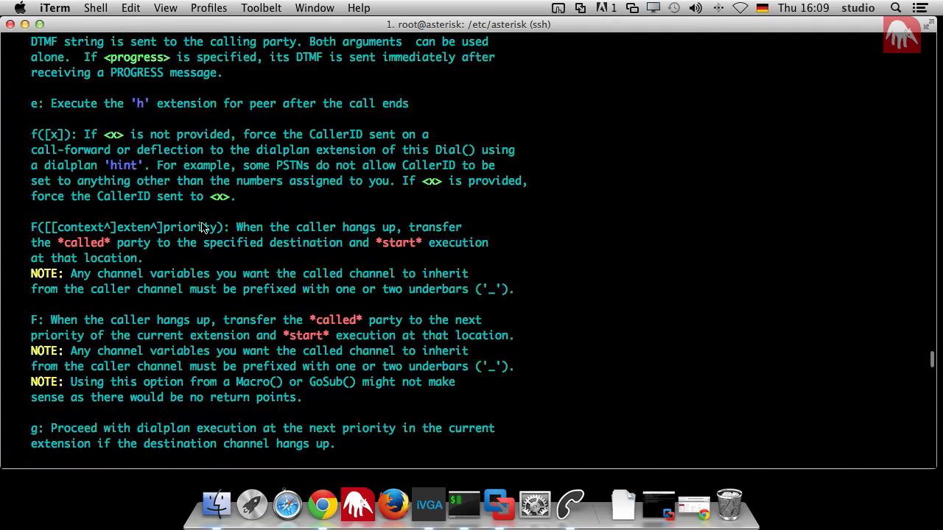
{"action": "scroll", "coordinate": [202, 226], "scroll_direction": "up", "scroll_amount": 5}
{"action": "scroll", "coordinate": [203, 226], "scroll_direction": "up", "scroll_amount": 5}
{"action": "scroll", "coordinate": [202, 226], "scroll_direction": "up", "scroll_amount": 5}
{"action": "scroll", "coordinate": [203, 227], "scroll_direction": "up", "scroll_amount": 5}
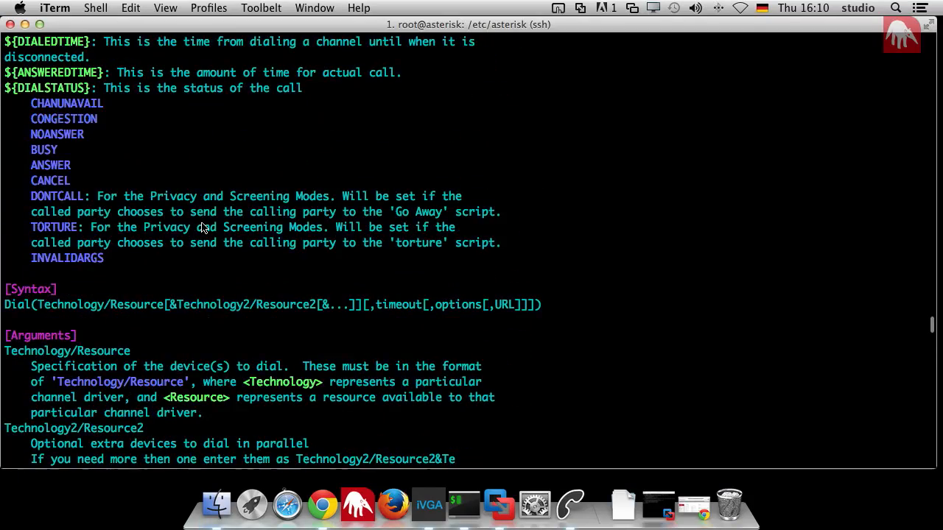
{"action": "scroll", "coordinate": [203, 226], "scroll_direction": "up", "scroll_amount": 5}
{"action": "scroll", "coordinate": [203, 226], "scroll_direction": "up", "scroll_amount": 5}
{"action": "scroll", "coordinate": [203, 227], "scroll_direction": "up", "scroll_amount": 3}
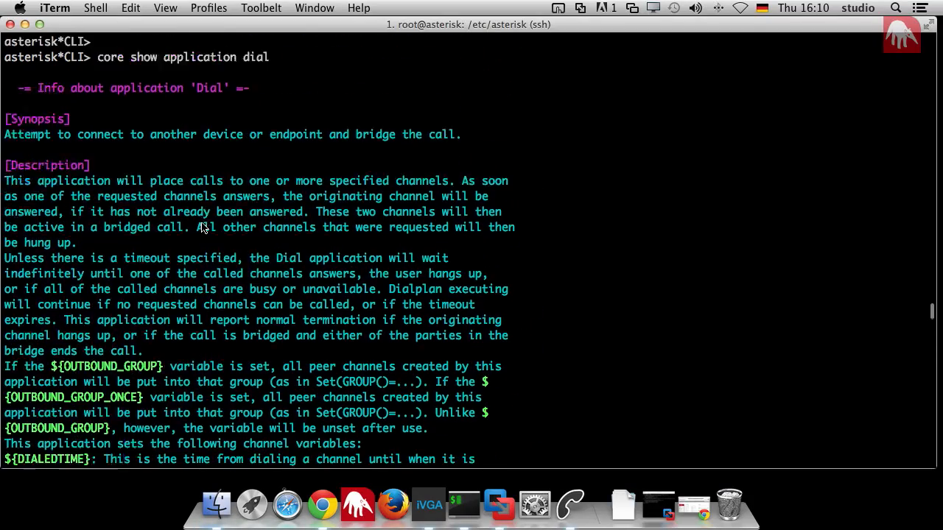
{"action": "scroll", "coordinate": [202, 226], "scroll_direction": "up", "scroll_amount": 3}
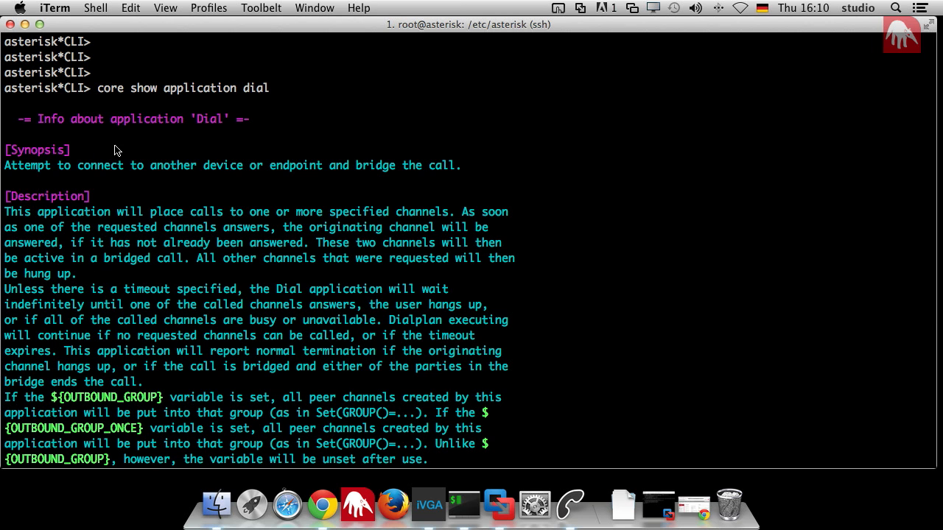
{"action": "scroll", "coordinate": [155, 258], "scroll_direction": "down", "scroll_amount": 4}
{"action": "scroll", "coordinate": [155, 258], "scroll_direction": "down", "scroll_amount": 5}
{"action": "scroll", "coordinate": [155, 258], "scroll_direction": "down", "scroll_amount": 5}
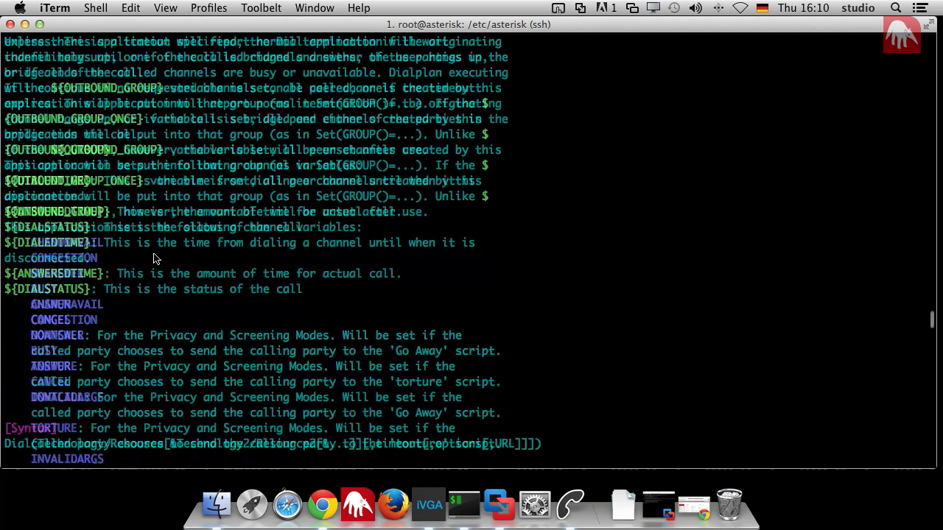
{"action": "scroll", "coordinate": [155, 258], "scroll_direction": "down", "scroll_amount": 5}
{"action": "scroll", "coordinate": [155, 257], "scroll_direction": "down", "scroll_amount": 5}
{"action": "scroll", "coordinate": [155, 258], "scroll_direction": "down", "scroll_amount": 3}
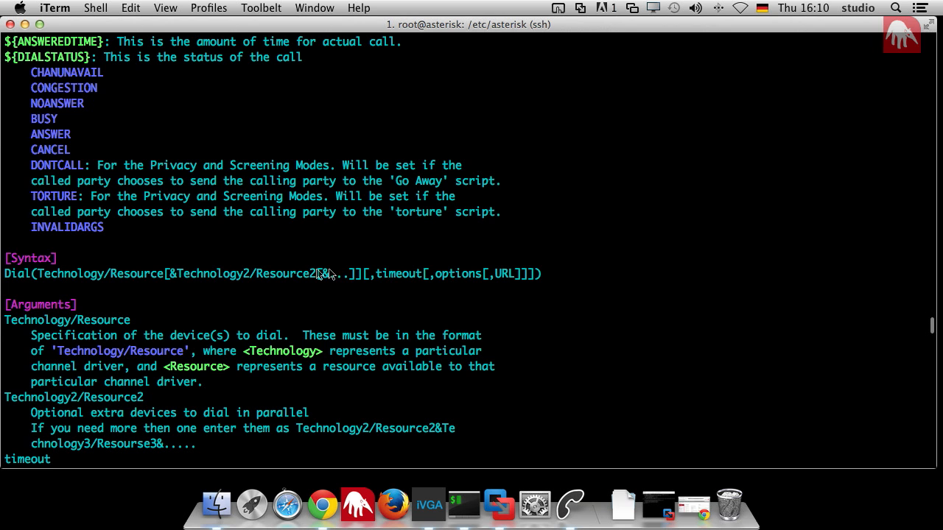
{"action": "scroll", "coordinate": [373, 316], "scroll_direction": "down", "scroll_amount": 5}
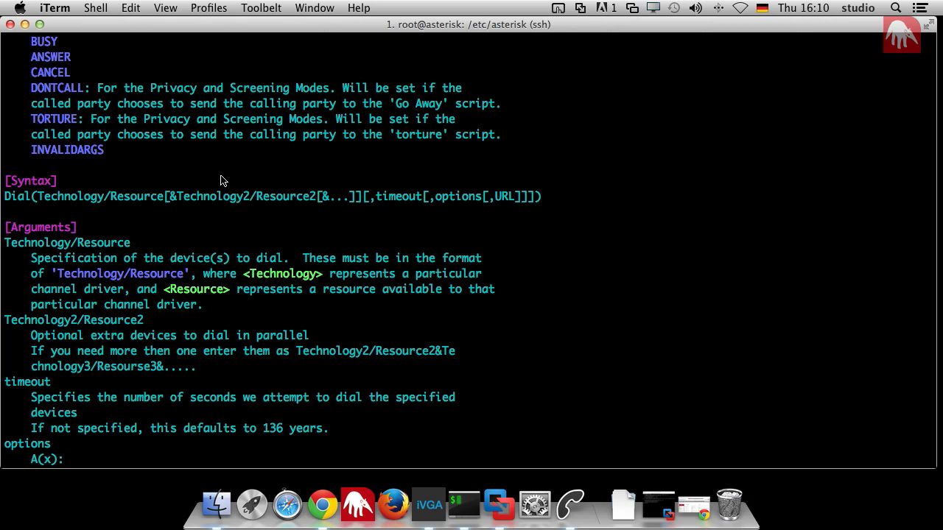
{"action": "scroll", "coordinate": [223, 180], "scroll_direction": "down", "scroll_amount": 15}
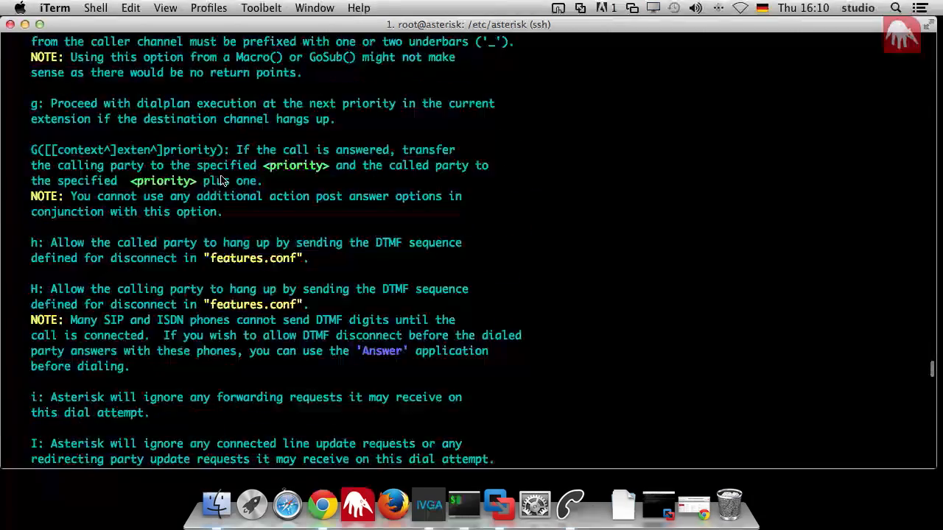
{"action": "scroll", "coordinate": [223, 180], "scroll_direction": "down", "scroll_amount": 15}
{"action": "type", "text": "exit"}
Leave the console, reopen extensions.conf in vi and start a new line after the Second Line step.
{"action": "key", "text": "Return"}
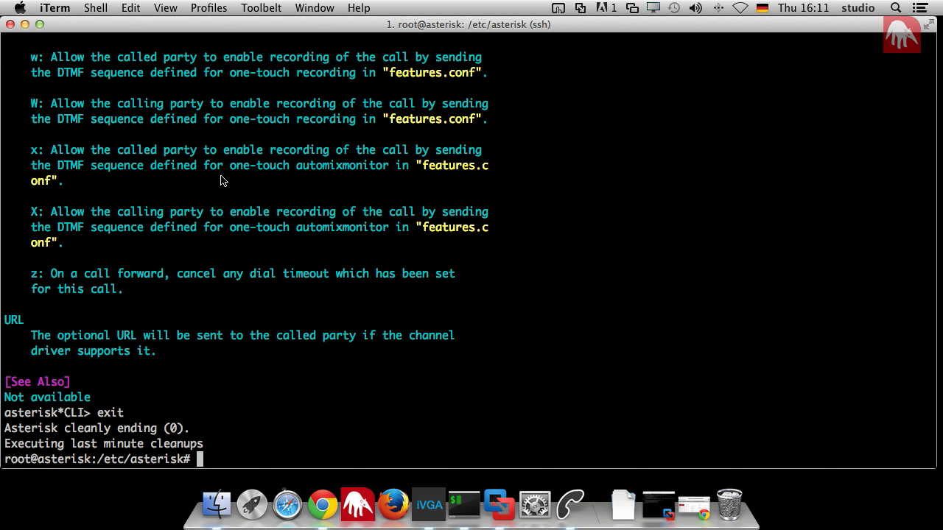
{"action": "key", "text": "Up"}
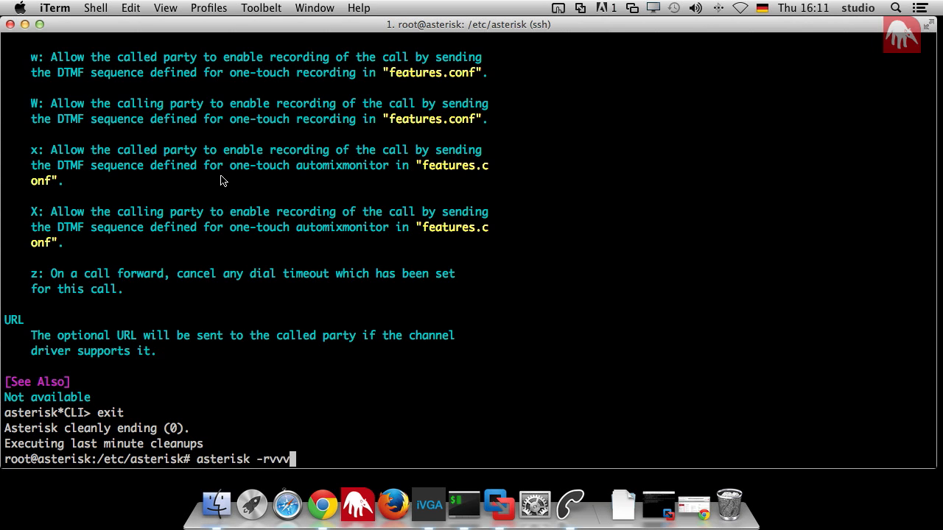
{"action": "key", "text": "Up"}
{"action": "key", "text": "Return"}
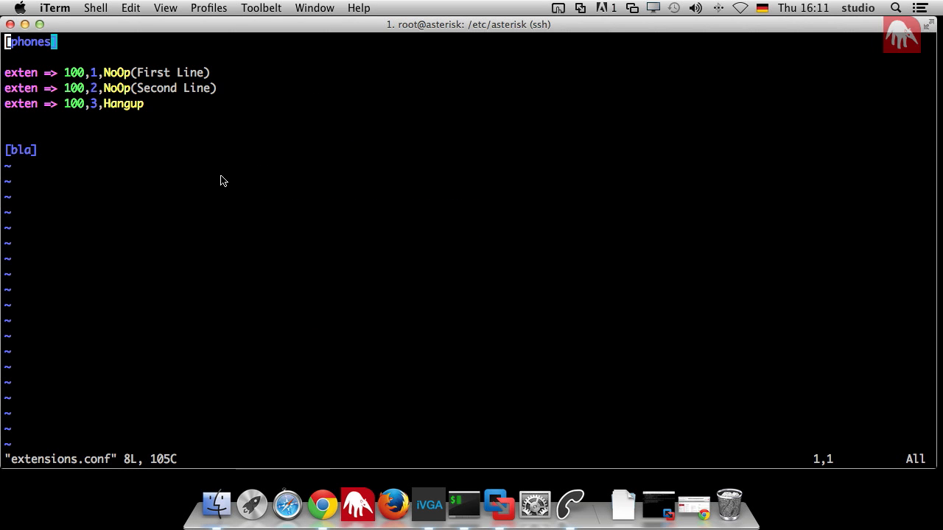
{"action": "key", "text": "Down"}
{"action": "key", "text": "Down"}
{"action": "key", "text": "Down"}
{"action": "key", "text": "Down"}
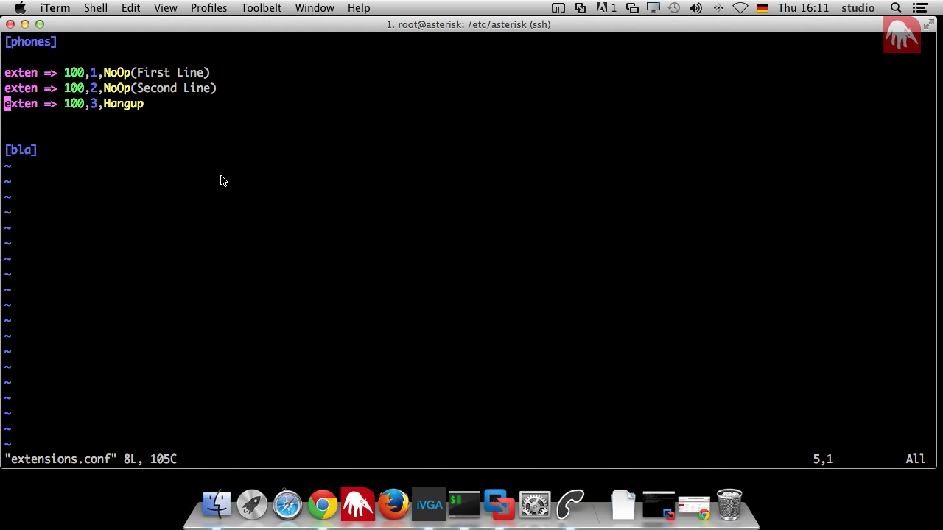
{"action": "key", "text": "Up"}
{"action": "key", "text": "o"}
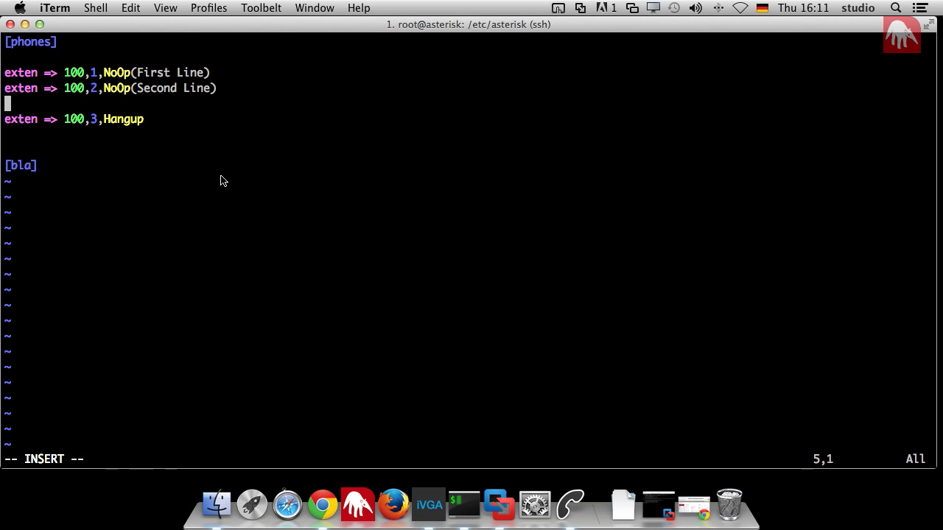
{"action": "type", "text": "exten "}
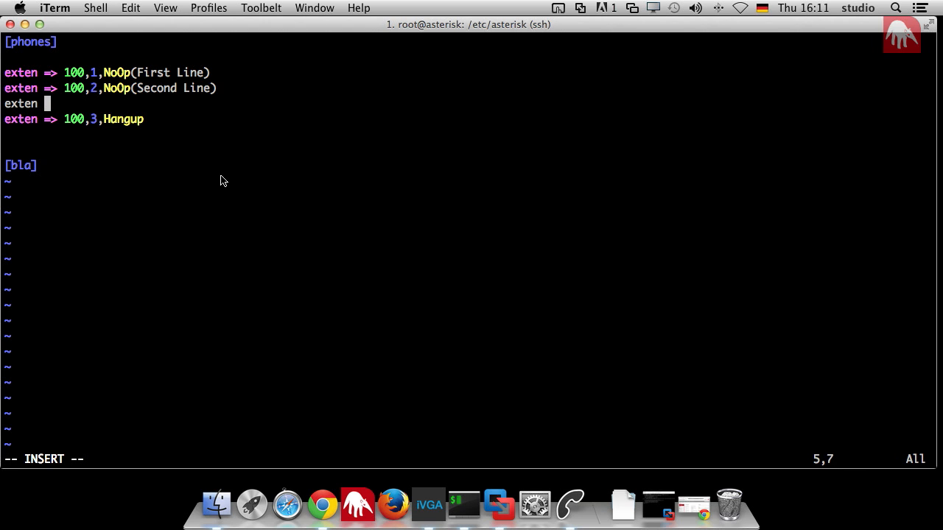
{"action": "type", "text": "=> 1"}
{"action": "type", "text": "00,"}
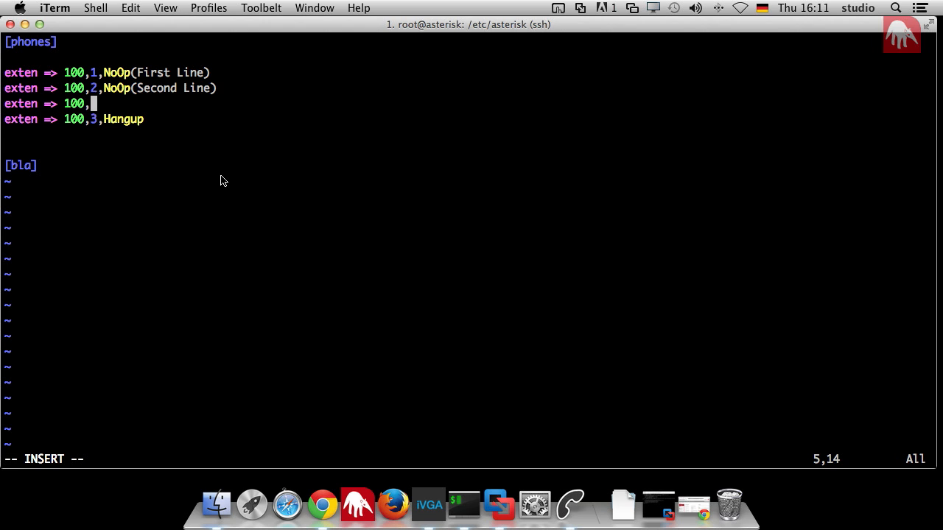
{"action": "type", "text": "3,Di"}
{"action": "type", "text": "al"}
Renumber Hangup to priority 4 and complete the new step as exten => 100,3,Dial(SIP/james).
{"action": "key", "text": "Down"}
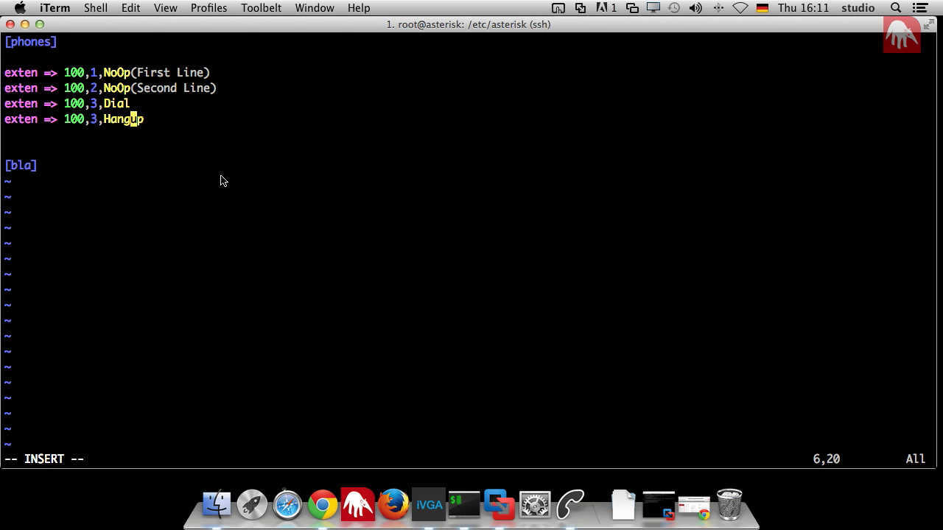
{"action": "key", "text": "Left"}
{"action": "key", "text": "Left"}
{"action": "key", "text": "Left"}
{"action": "key", "text": "Left"}
{"action": "key", "text": "Left"}
{"action": "key", "text": "BackSpace"}
{"action": "type", "text": "4"}
{"action": "key", "text": "Up"}
{"action": "key", "text": "Right"}
{"action": "key", "text": "Right"}
{"action": "key", "text": "Right"}
{"action": "key", "text": "Right"}
{"action": "key", "text": "Right"}
{"action": "type", "text": "()"}
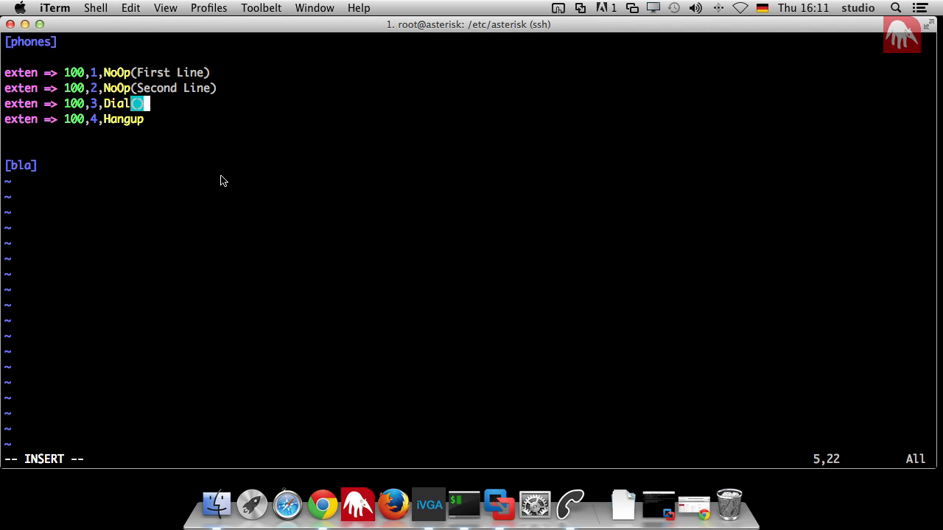
{"action": "key", "text": "Left"}
{"action": "type", "text": "SIP"}
{"action": "type", "text": "/"}
{"action": "type", "text": "james"}
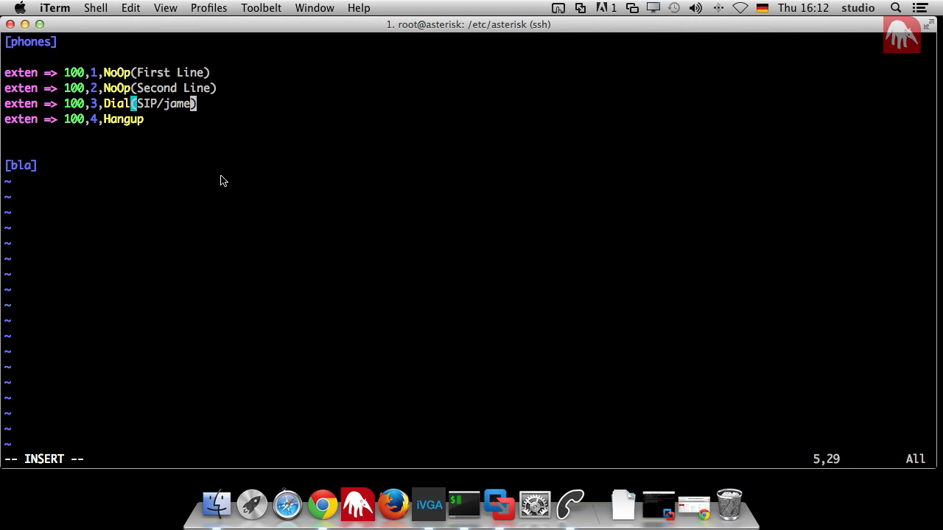
{"action": "key", "text": "Down"}
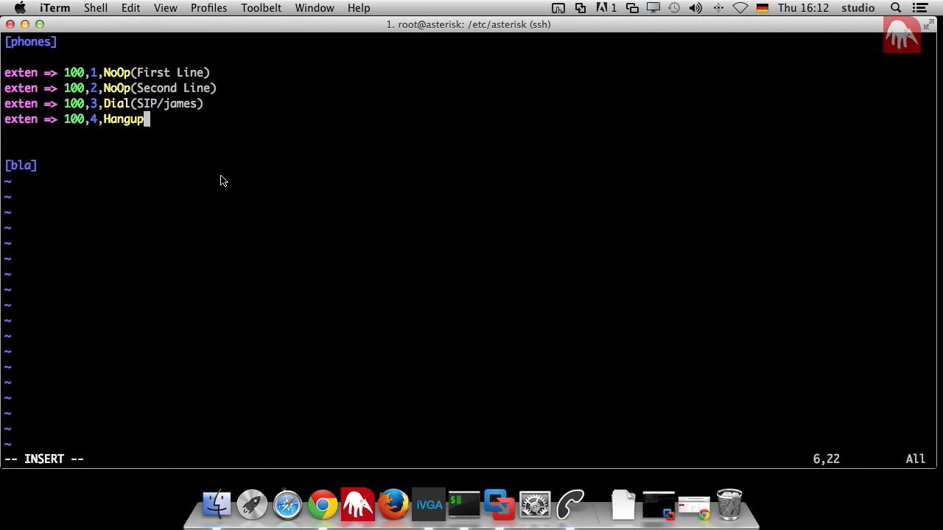
Save extensions.conf with :wq and reconnect to the Asterisk console.
{"action": "key", "text": "Escape"}
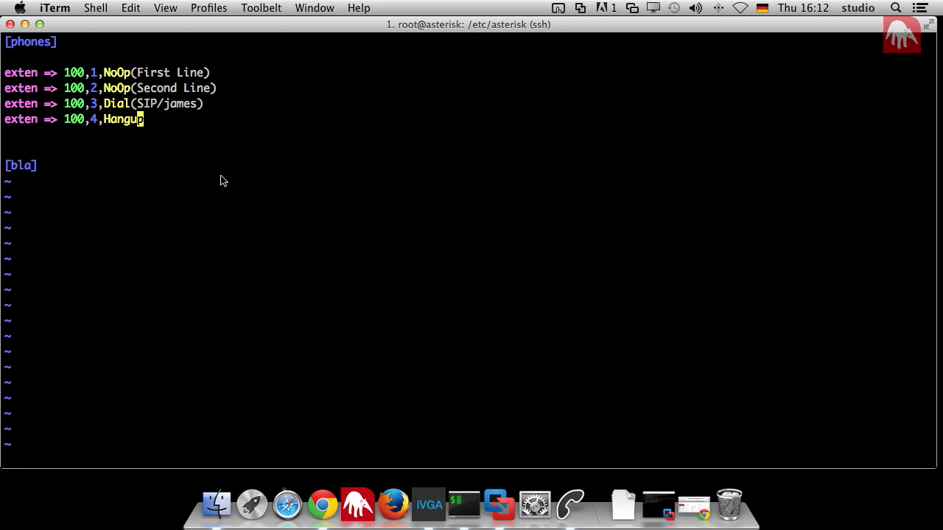
{"action": "type", "text": ":wq"}
{"action": "key", "text": "Return"}
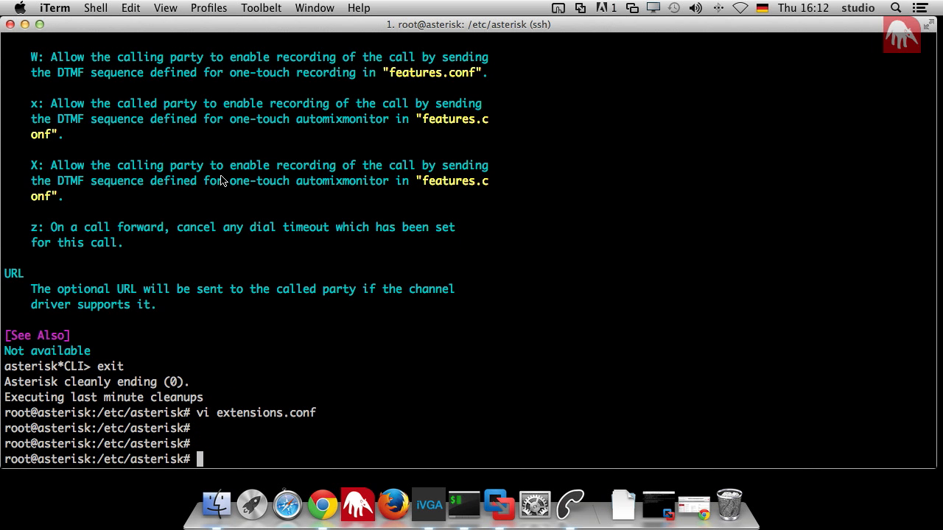
{"action": "type", "text": "asterisk -r"}
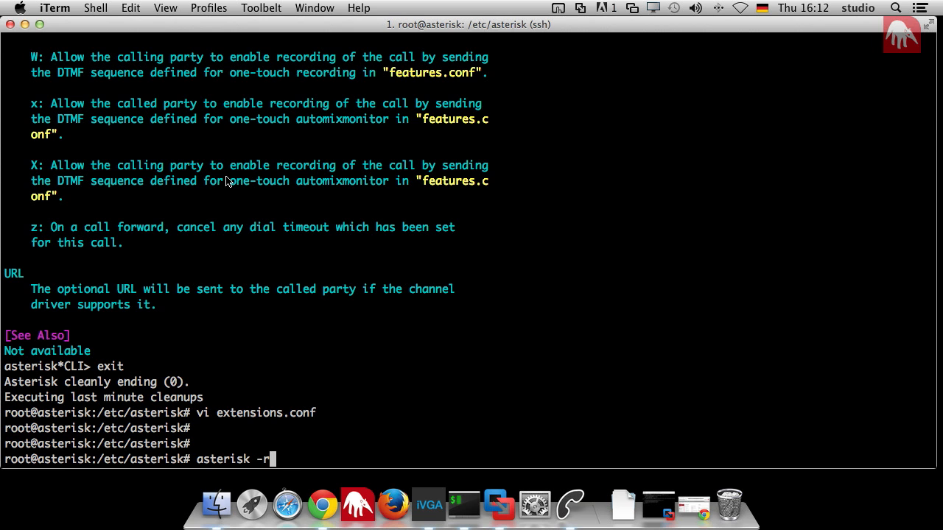
{"action": "type", "text": "vvv"}
{"action": "key", "text": "Return"}
{"action": "key", "text": "Return"}
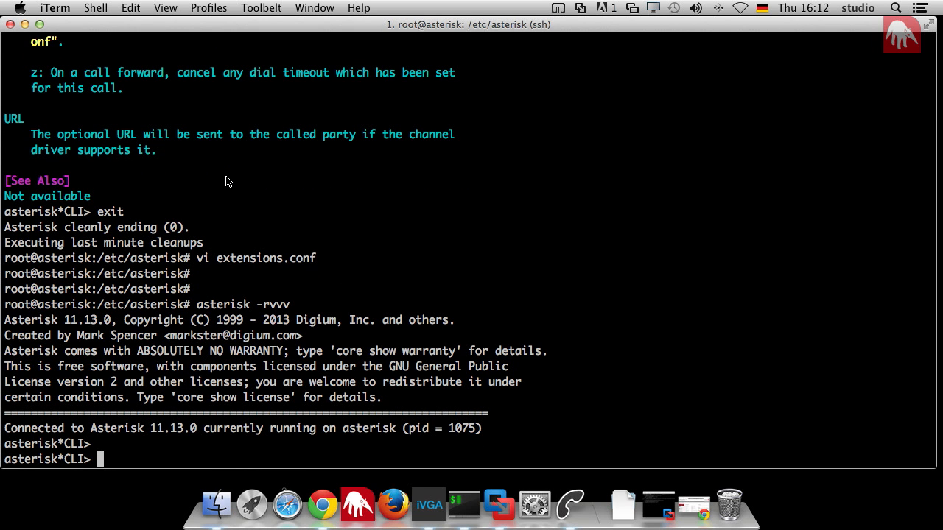
{"action": "key", "text": "Return"}
{"action": "type", "text": "di"}
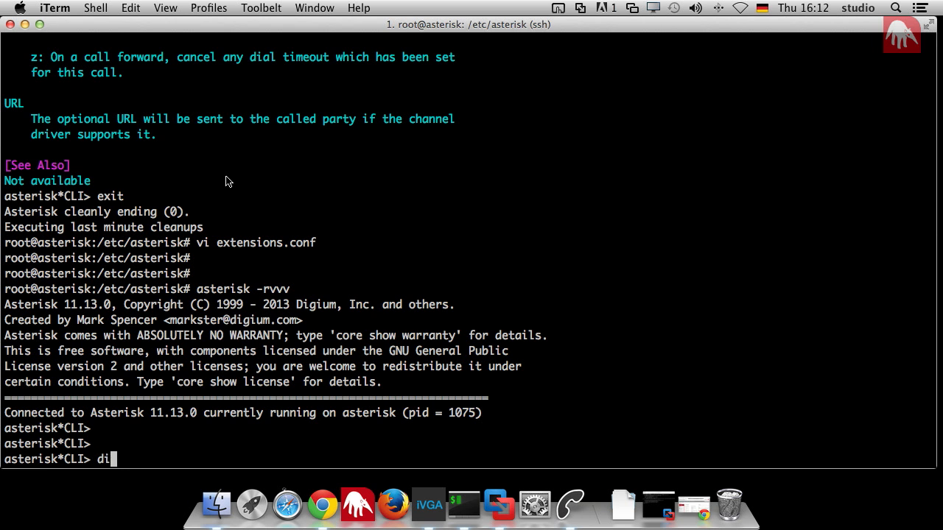
{"action": "type", "text": "alplan reload"}
{"action": "key", "text": "Return"}
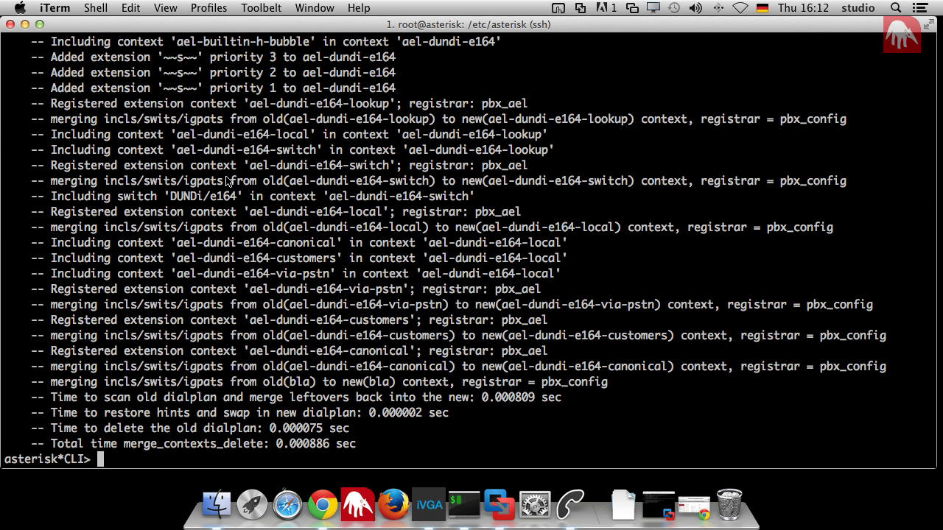
{"action": "scroll", "coordinate": [250, 155], "scroll_direction": "up", "scroll_amount": 5}
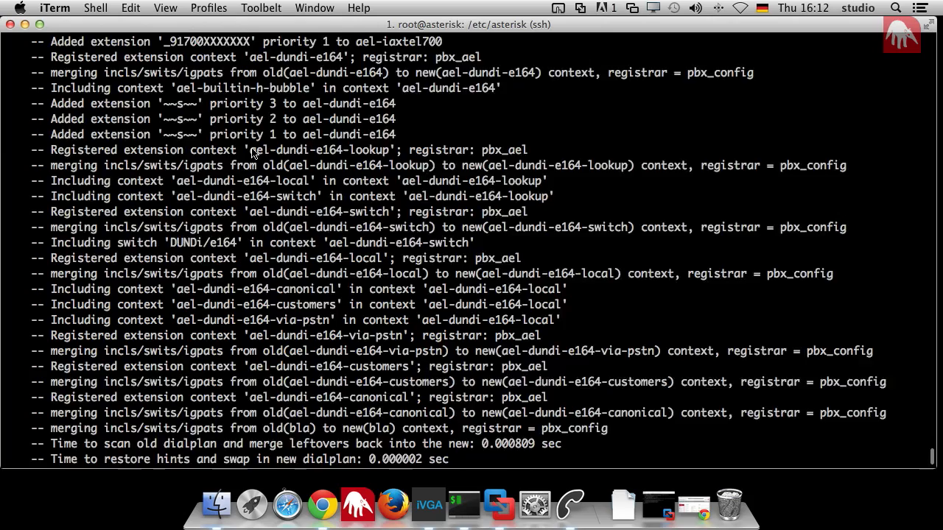
{"action": "scroll", "coordinate": [254, 153], "scroll_direction": "up", "scroll_amount": 5}
{"action": "scroll", "coordinate": [254, 152], "scroll_direction": "up", "scroll_amount": 5}
{"action": "scroll", "coordinate": [254, 152], "scroll_direction": "up", "scroll_amount": 5}
{"action": "scroll", "coordinate": [254, 152], "scroll_direction": "up", "scroll_amount": 5}
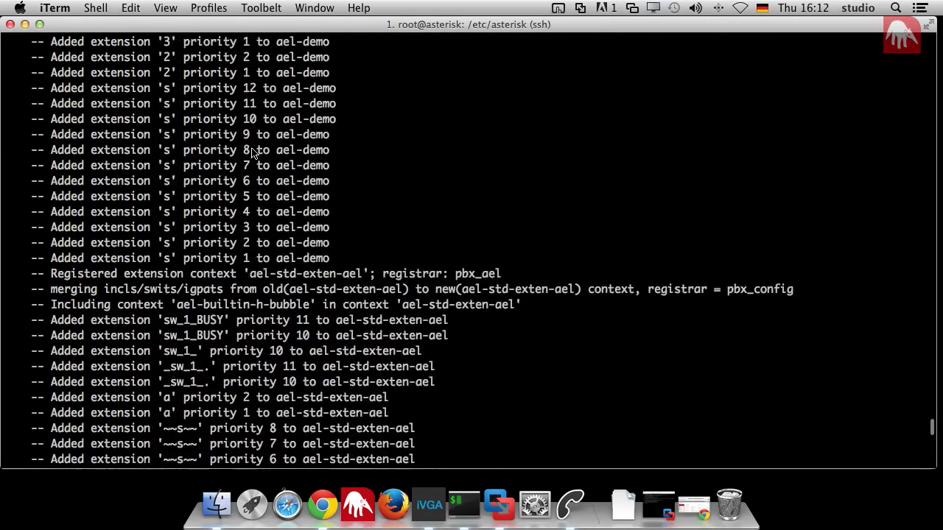
{"action": "scroll", "coordinate": [254, 152], "scroll_direction": "up", "scroll_amount": 3}
{"action": "scroll", "coordinate": [254, 153], "scroll_direction": "up", "scroll_amount": 5}
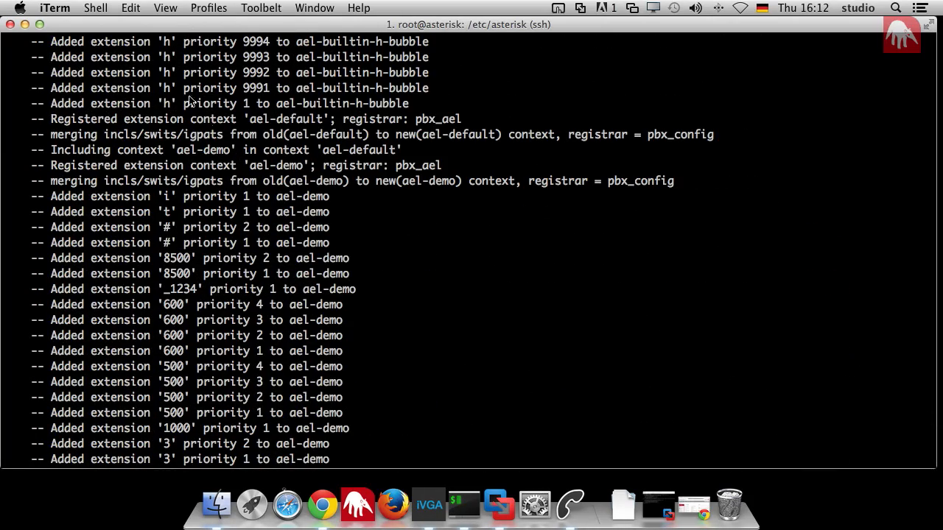
Run dialplan reload so the edited extension 100 takes effect.
{"action": "right_click", "coordinate": [232, 165]}
{"action": "left_click", "coordinate": [587, 142]}
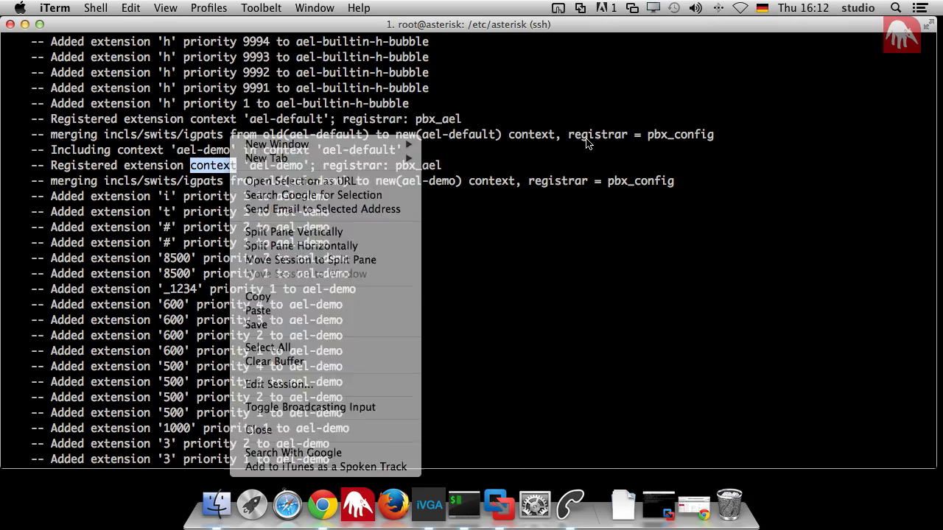
{"action": "scroll", "coordinate": [588, 143], "scroll_direction": "down", "scroll_amount": 3}
{"action": "scroll", "coordinate": [587, 143], "scroll_direction": "down", "scroll_amount": 10}
{"action": "key", "text": "Return"}
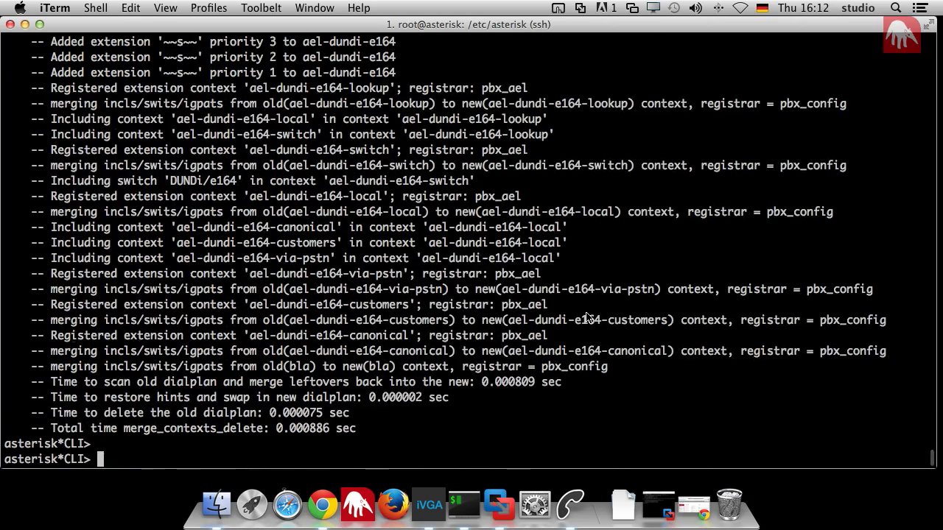
{"action": "key", "text": "Return"}
{"action": "key", "text": "Return"}
{"action": "key", "text": "Return"}
{"action": "key", "text": "Return"}
{"action": "key", "text": "Return"}
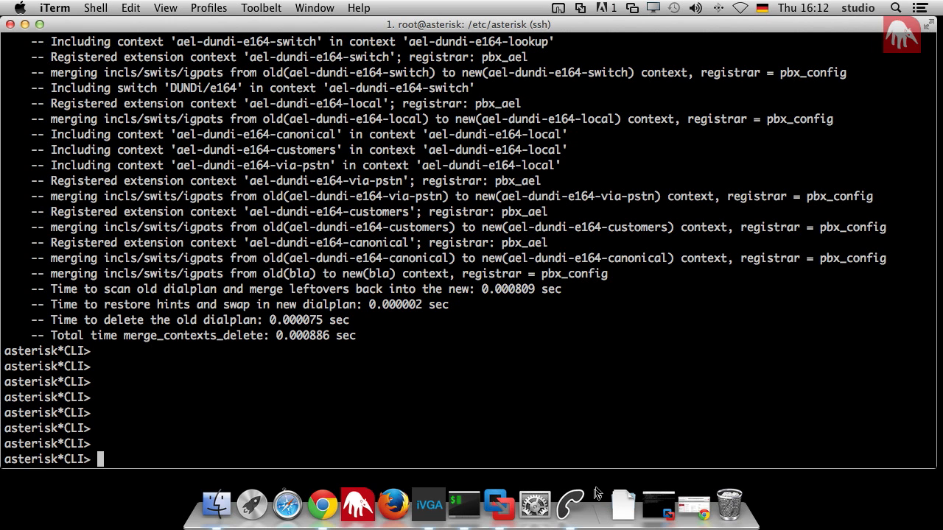
Place a test call to 100 from Telephone so Dial rings SIP/james.
{"action": "left_click", "coordinate": [573, 505]}
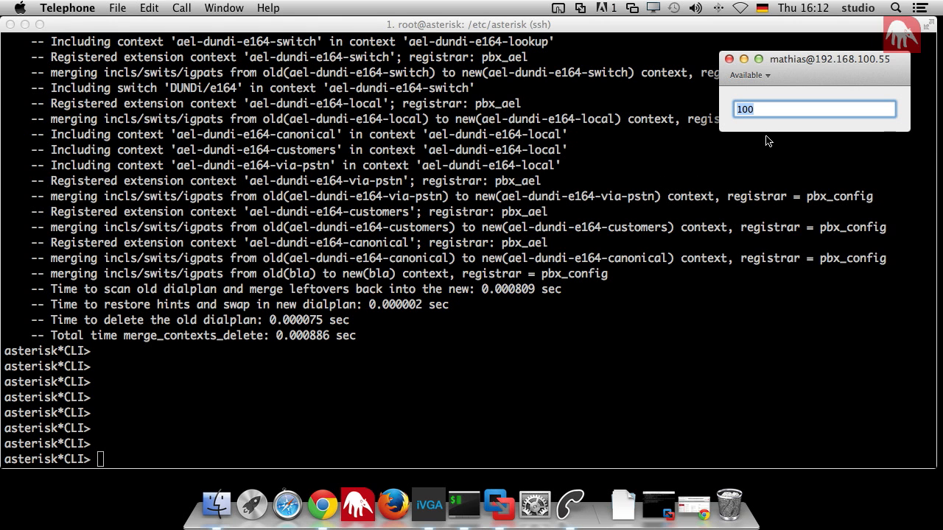
{"action": "key", "text": "Return"}
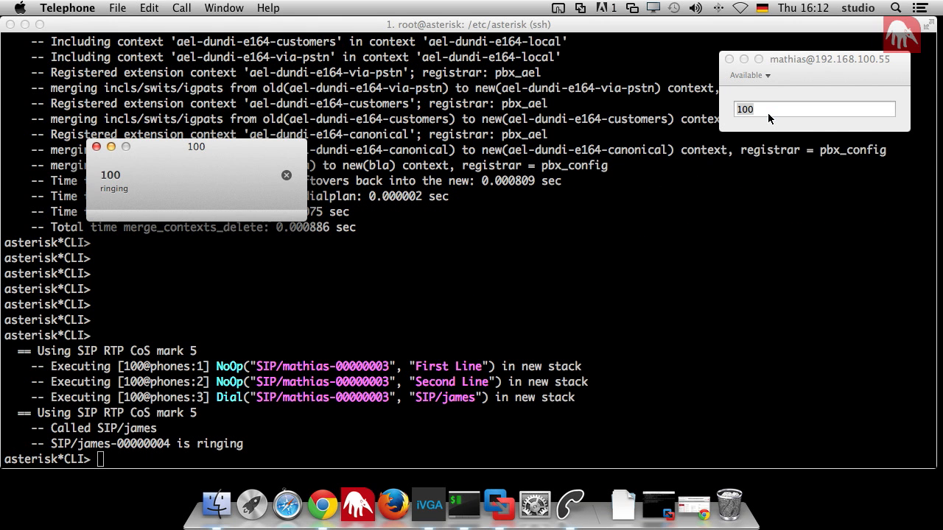